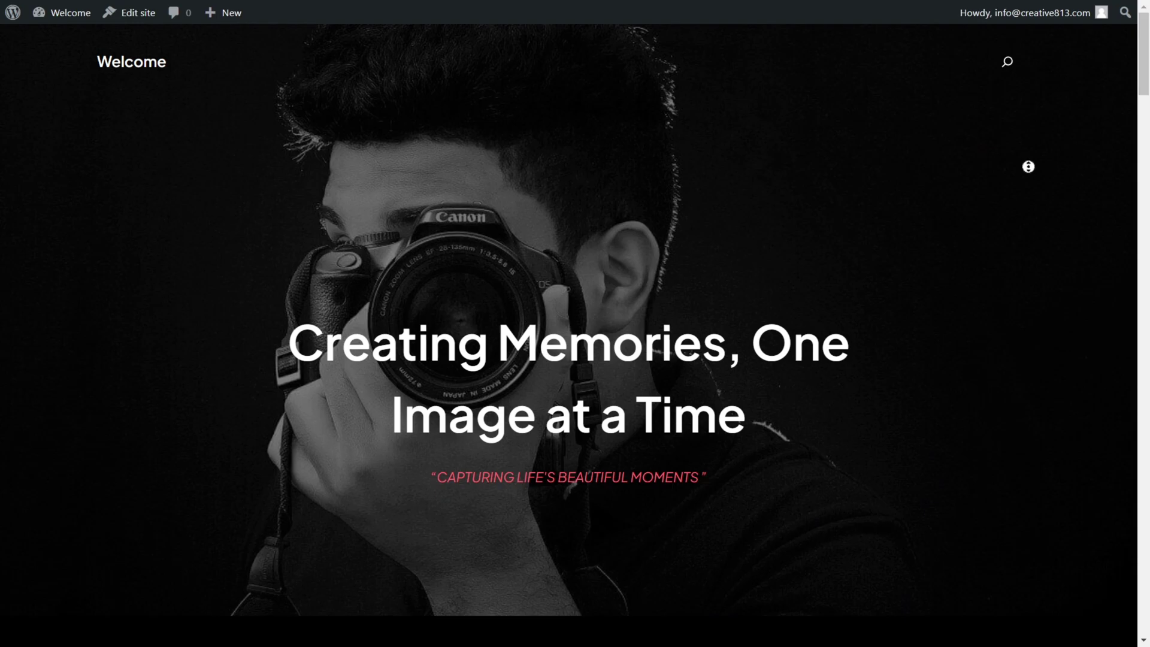
{"action": "scroll", "coordinate": [1029, 188], "scroll_direction": "down", "scroll_amount": 5}
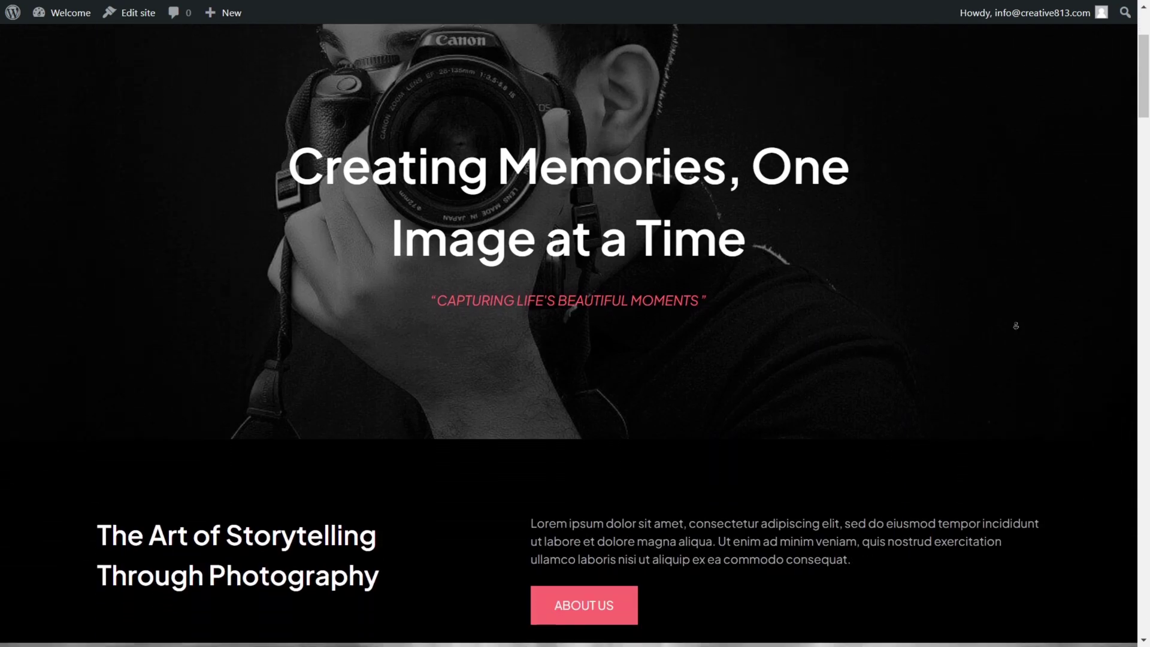
{"action": "scroll", "coordinate": [1028, 188], "scroll_direction": "down", "scroll_amount": 5}
{"action": "scroll", "coordinate": [989, 179], "scroll_direction": "down", "scroll_amount": 3}
{"action": "scroll", "coordinate": [962, 170], "scroll_direction": "down", "scroll_amount": 5}
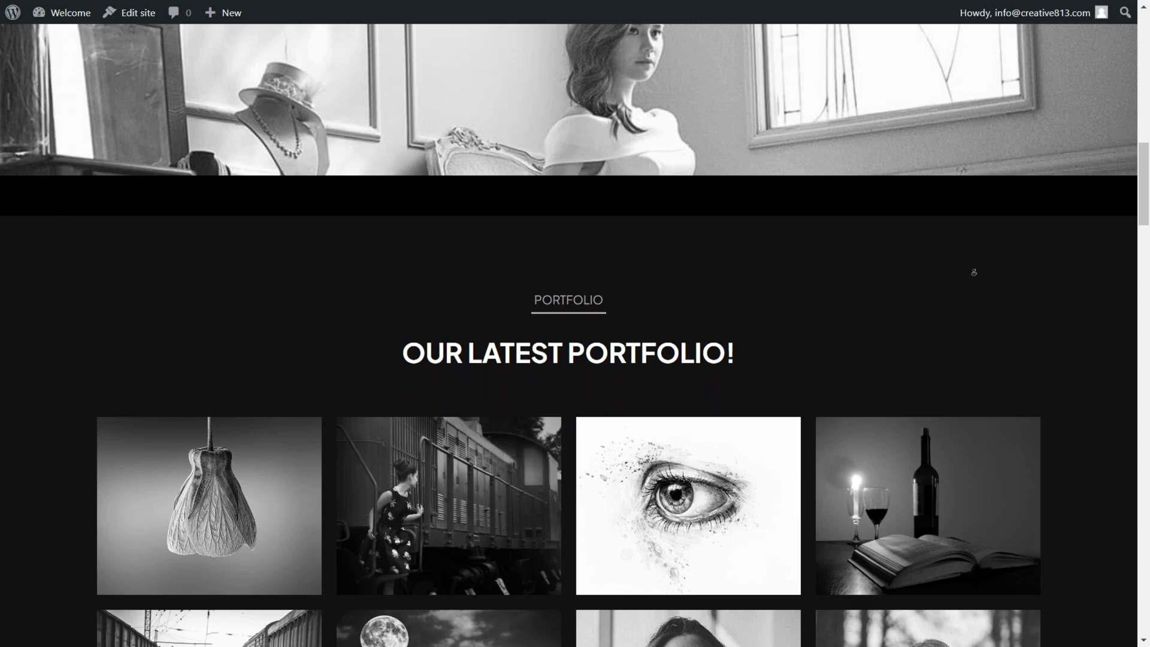
{"action": "scroll", "coordinate": [962, 171], "scroll_direction": "down", "scroll_amount": 4}
{"action": "scroll", "coordinate": [969, 200], "scroll_direction": "down", "scroll_amount": 3}
{"action": "scroll", "coordinate": [969, 201], "scroll_direction": "down", "scroll_amount": 5}
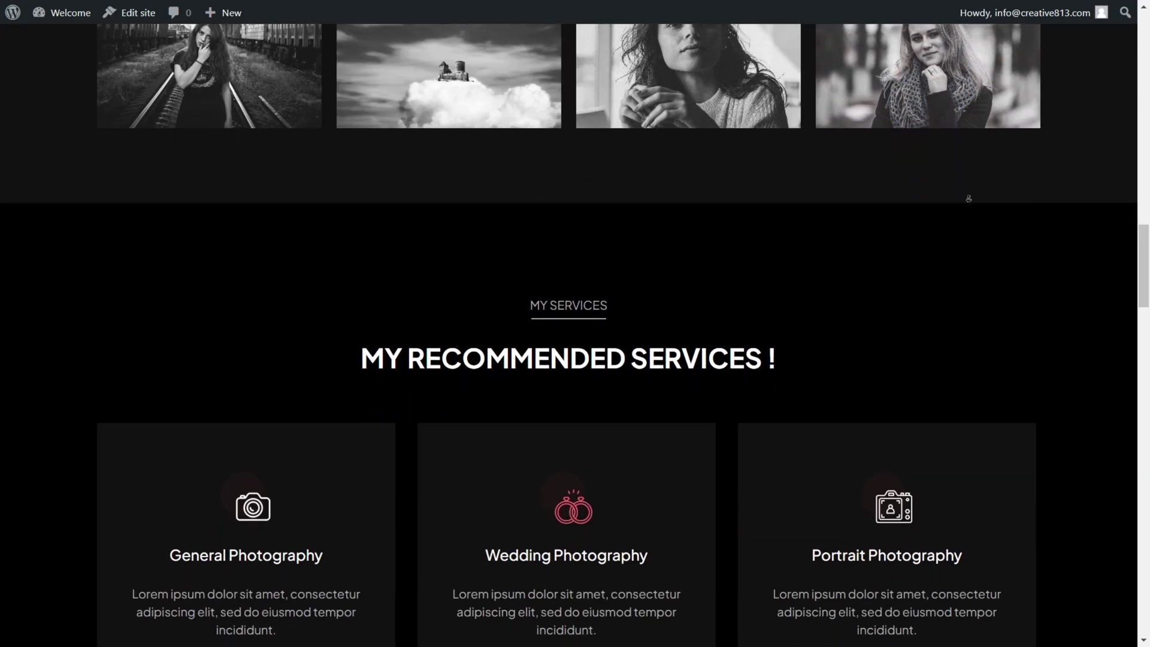
{"action": "scroll", "coordinate": [966, 237], "scroll_direction": "down", "scroll_amount": 2}
{"action": "scroll", "coordinate": [966, 237], "scroll_direction": "down", "scroll_amount": 3}
{"action": "scroll", "coordinate": [966, 237], "scroll_direction": "down", "scroll_amount": 3}
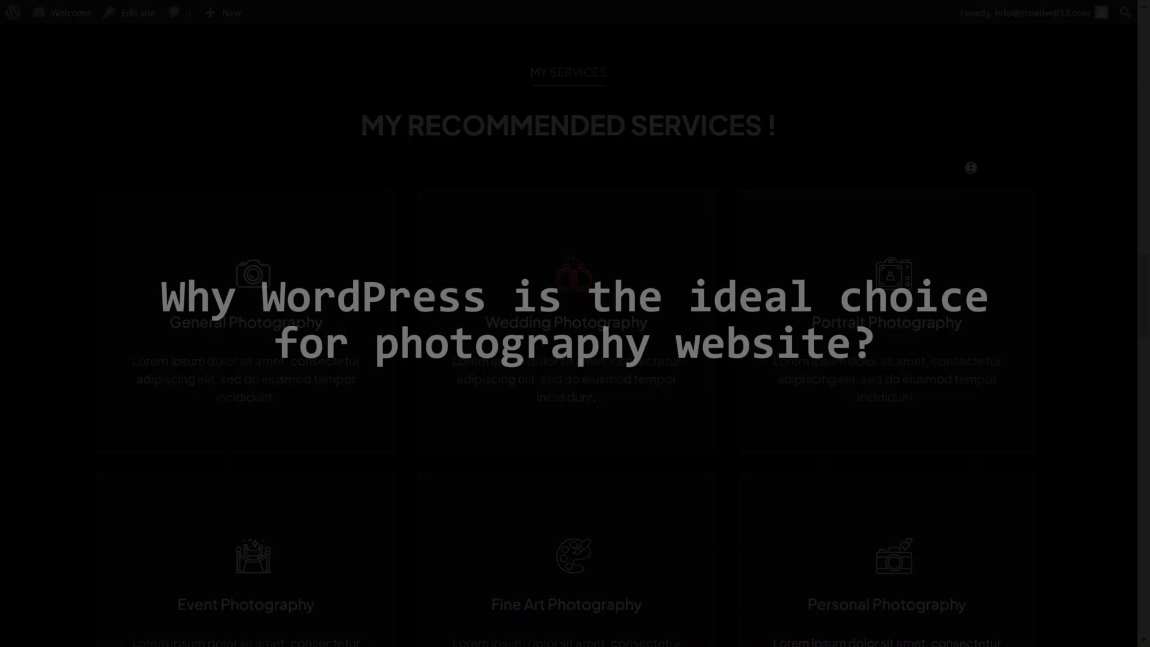
{"action": "scroll", "coordinate": [966, 237], "scroll_direction": "down", "scroll_amount": 4}
{"action": "scroll", "coordinate": [966, 237], "scroll_direction": "down", "scroll_amount": 4}
{"action": "scroll", "coordinate": [966, 237], "scroll_direction": "down", "scroll_amount": 3}
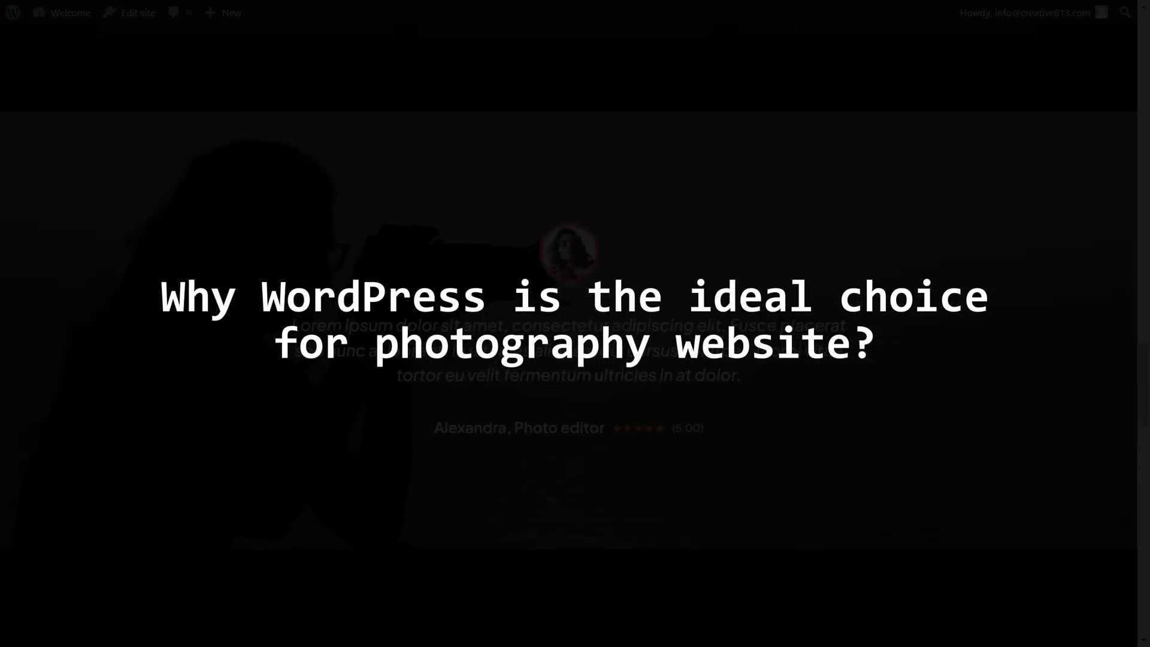
{"action": "scroll", "coordinate": [965, 237], "scroll_direction": "down", "scroll_amount": 2}
{"action": "scroll", "coordinate": [967, 237], "scroll_direction": "down", "scroll_amount": 3}
{"action": "scroll", "coordinate": [966, 238], "scroll_direction": "down", "scroll_amount": 2}
{"action": "scroll", "coordinate": [967, 237], "scroll_direction": "down", "scroll_amount": 4}
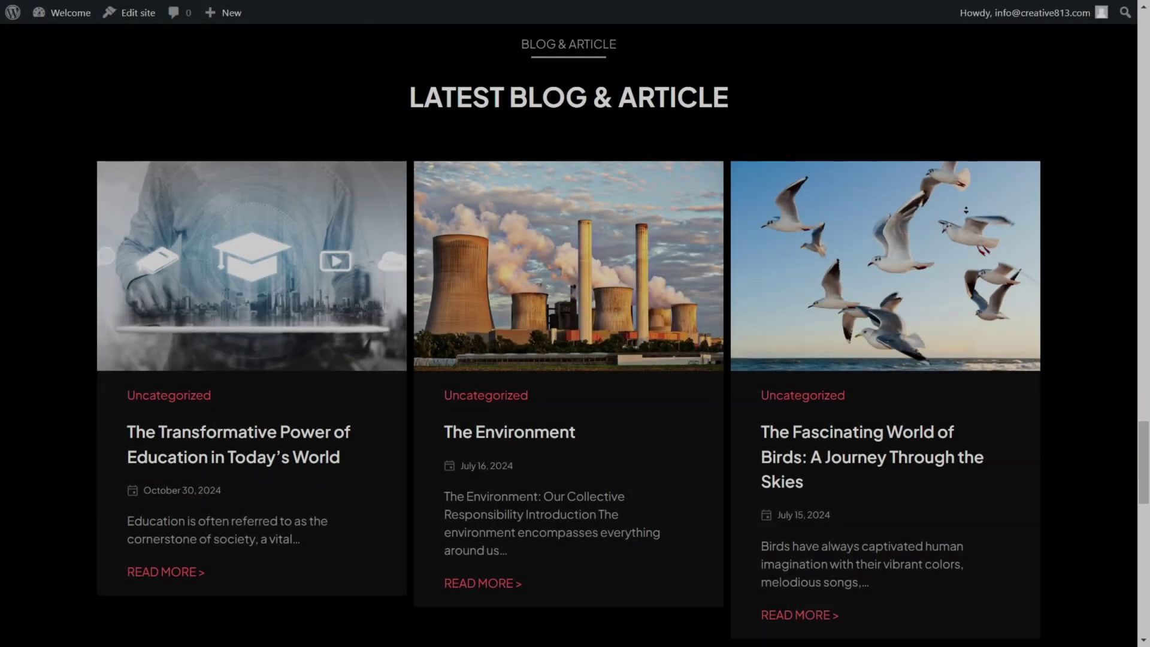
{"action": "scroll", "coordinate": [966, 238], "scroll_direction": "down", "scroll_amount": 1}
{"action": "scroll", "coordinate": [971, 185], "scroll_direction": "down", "scroll_amount": 3}
{"action": "scroll", "coordinate": [970, 184], "scroll_direction": "down", "scroll_amount": 4}
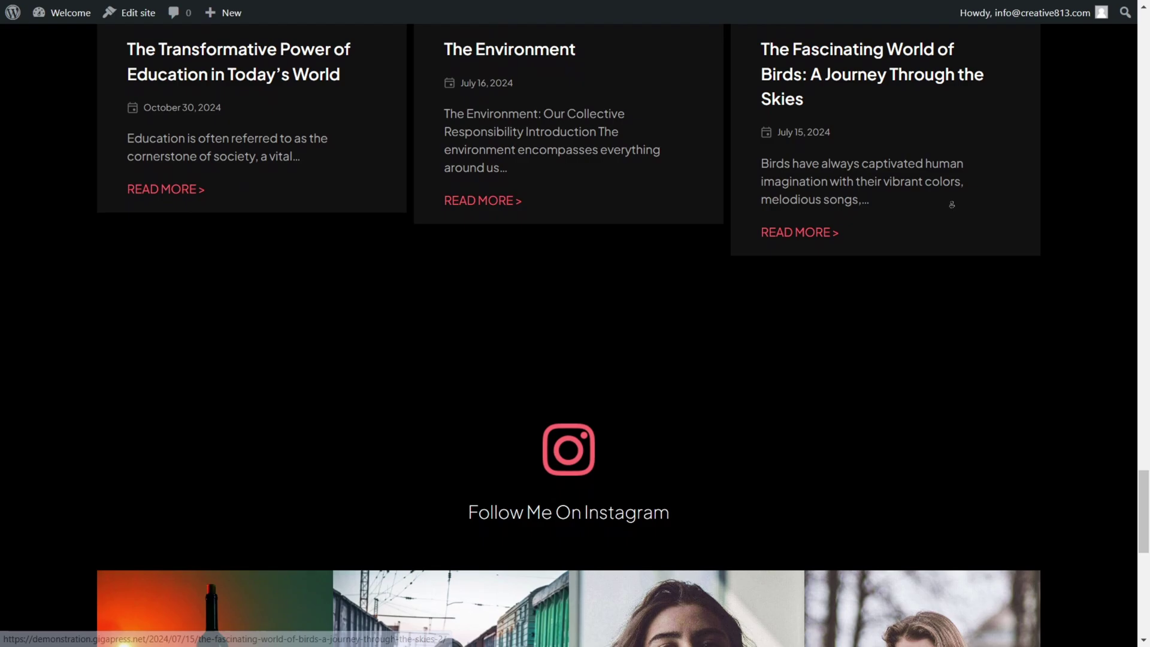
{"action": "scroll", "coordinate": [963, 190], "scroll_direction": "down", "scroll_amount": 2}
{"action": "scroll", "coordinate": [951, 196], "scroll_direction": "down", "scroll_amount": 4}
{"action": "scroll", "coordinate": [950, 196], "scroll_direction": "down", "scroll_amount": 2}
{"action": "scroll", "coordinate": [951, 197], "scroll_direction": "down", "scroll_amount": 3}
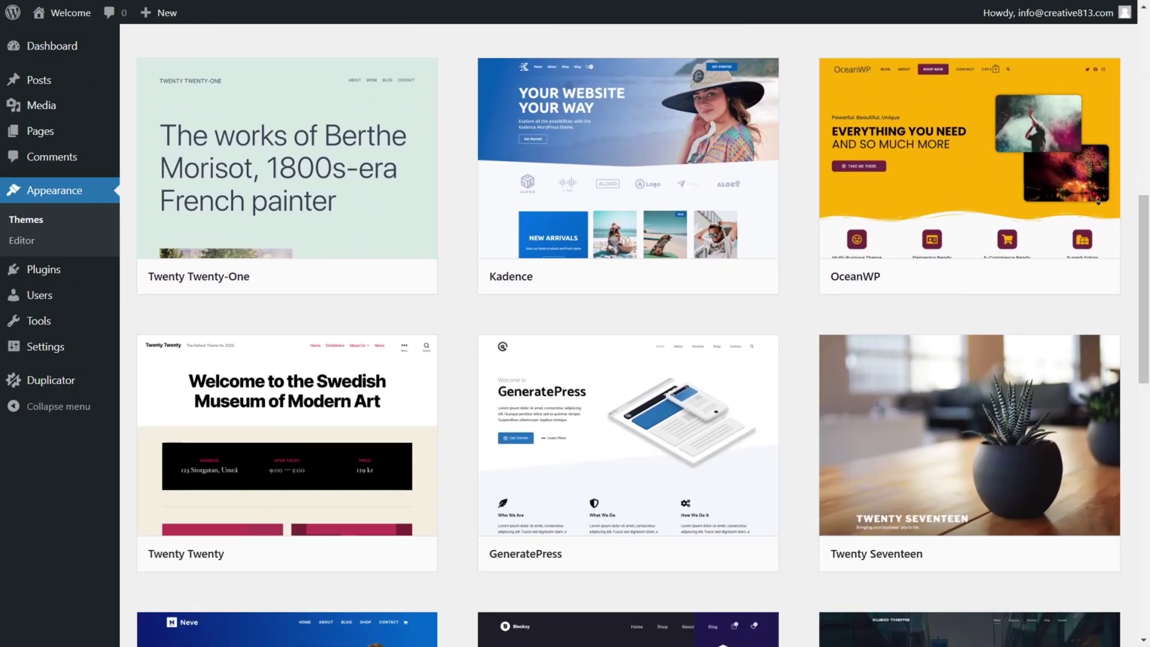
{"action": "scroll", "coordinate": [1099, 200], "scroll_direction": "down", "scroll_amount": 4}
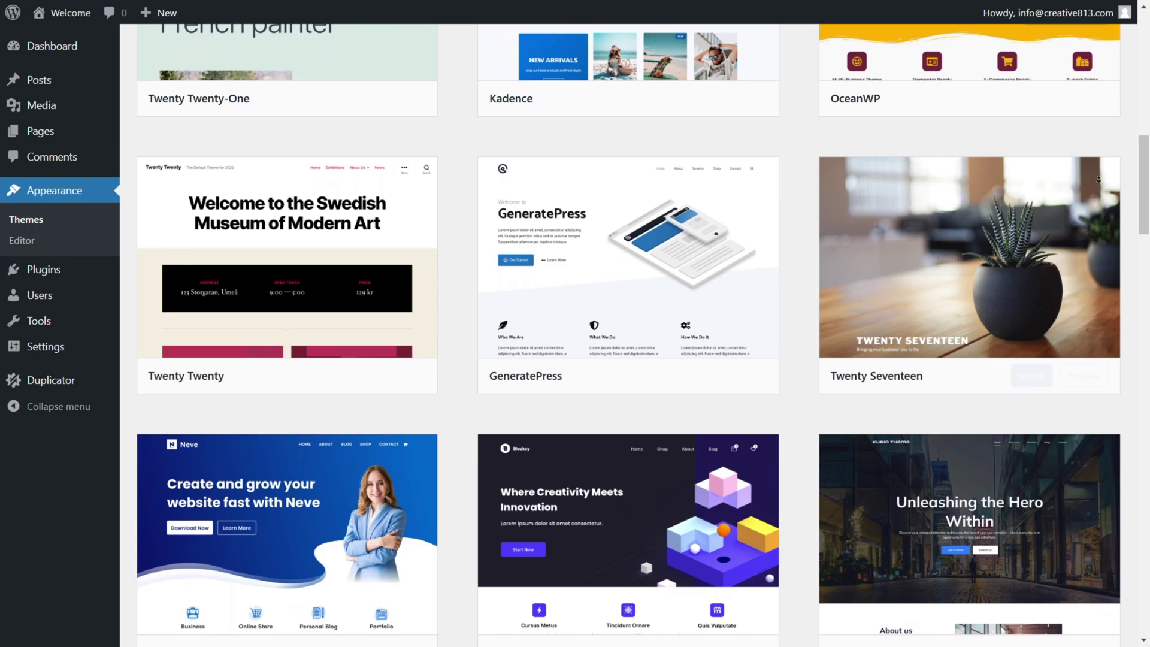
{"action": "scroll", "coordinate": [1099, 199], "scroll_direction": "down", "scroll_amount": 4}
{"action": "scroll", "coordinate": [1099, 200], "scroll_direction": "down", "scroll_amount": 4}
{"action": "scroll", "coordinate": [1099, 199], "scroll_direction": "down", "scroll_amount": 4}
{"action": "scroll", "coordinate": [1091, 219], "scroll_direction": "down", "scroll_amount": 4}
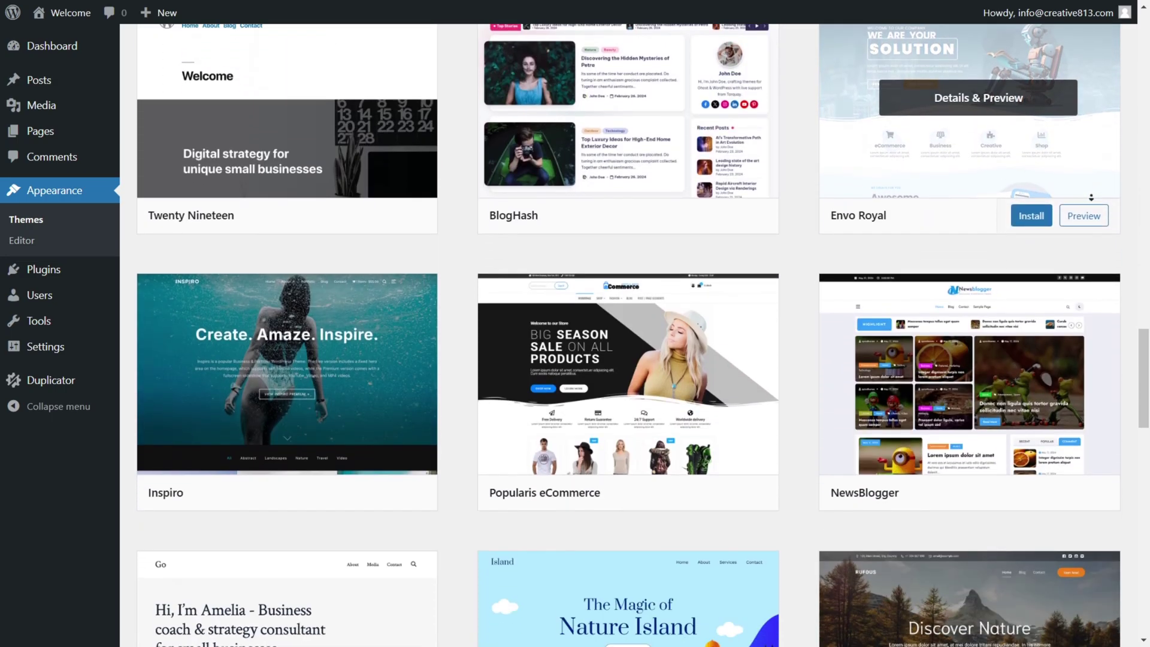
{"action": "scroll", "coordinate": [1092, 219], "scroll_direction": "down", "scroll_amount": 4}
{"action": "scroll", "coordinate": [1091, 219], "scroll_direction": "down", "scroll_amount": 4}
{"action": "scroll", "coordinate": [1091, 218], "scroll_direction": "down", "scroll_amount": 4}
{"action": "scroll", "coordinate": [1091, 219], "scroll_direction": "down", "scroll_amount": 3}
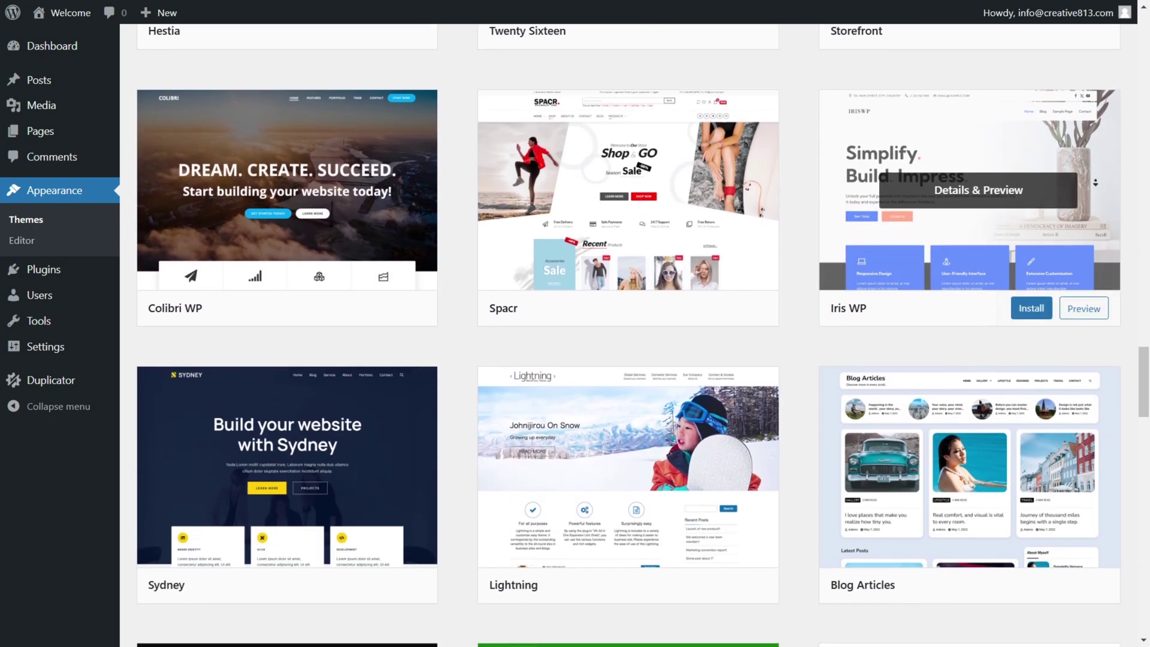
{"action": "scroll", "coordinate": [1091, 219], "scroll_direction": "down", "scroll_amount": 3}
{"action": "scroll", "coordinate": [1091, 218], "scroll_direction": "down", "scroll_amount": 3}
{"action": "scroll", "coordinate": [1091, 218], "scroll_direction": "down", "scroll_amount": 3}
{"action": "scroll", "coordinate": [1091, 219], "scroll_direction": "down", "scroll_amount": 3}
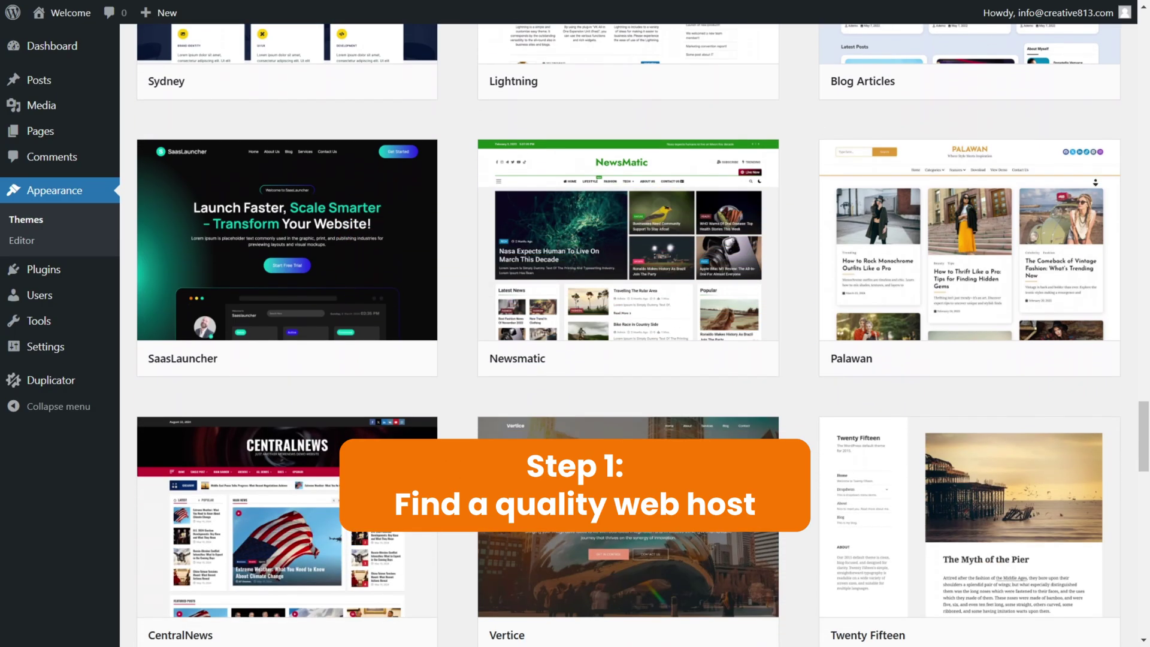
{"action": "scroll", "coordinate": [1091, 219], "scroll_direction": "down", "scroll_amount": 3}
{"action": "scroll", "coordinate": [1091, 218], "scroll_direction": "down", "scroll_amount": 3}
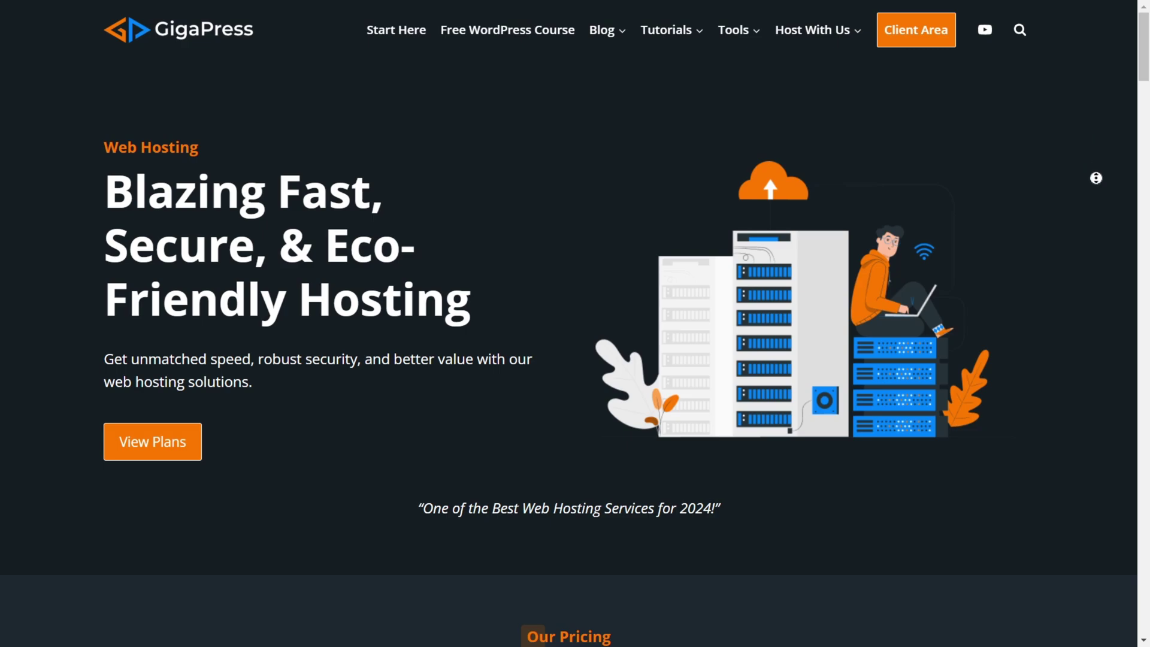
{"action": "scroll", "coordinate": [1097, 178], "scroll_direction": "down", "scroll_amount": 5}
{"action": "scroll", "coordinate": [1096, 178], "scroll_direction": "down", "scroll_amount": 2}
{"action": "scroll", "coordinate": [1096, 224], "scroll_direction": "down", "scroll_amount": 2}
{"action": "scroll", "coordinate": [1095, 266], "scroll_direction": "down", "scroll_amount": 3}
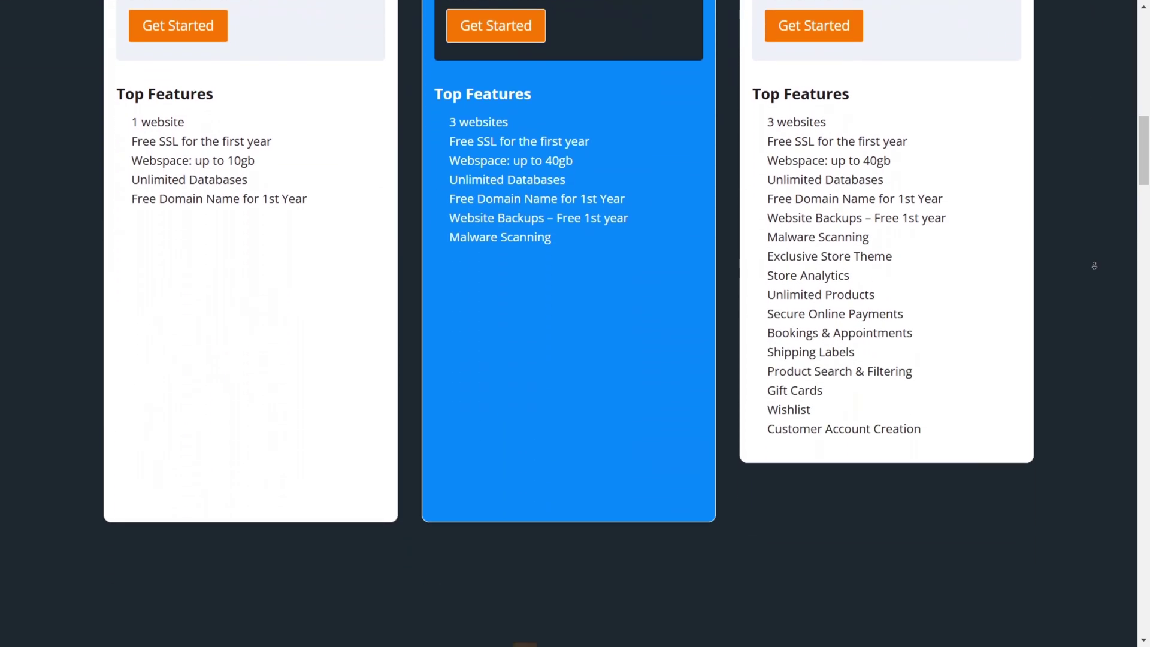
{"action": "scroll", "coordinate": [1095, 265], "scroll_direction": "down", "scroll_amount": 5}
{"action": "scroll", "coordinate": [1095, 261], "scroll_direction": "down", "scroll_amount": 2}
{"action": "scroll", "coordinate": [1093, 243], "scroll_direction": "down", "scroll_amount": 2}
{"action": "scroll", "coordinate": [1092, 220], "scroll_direction": "down", "scroll_amount": 2}
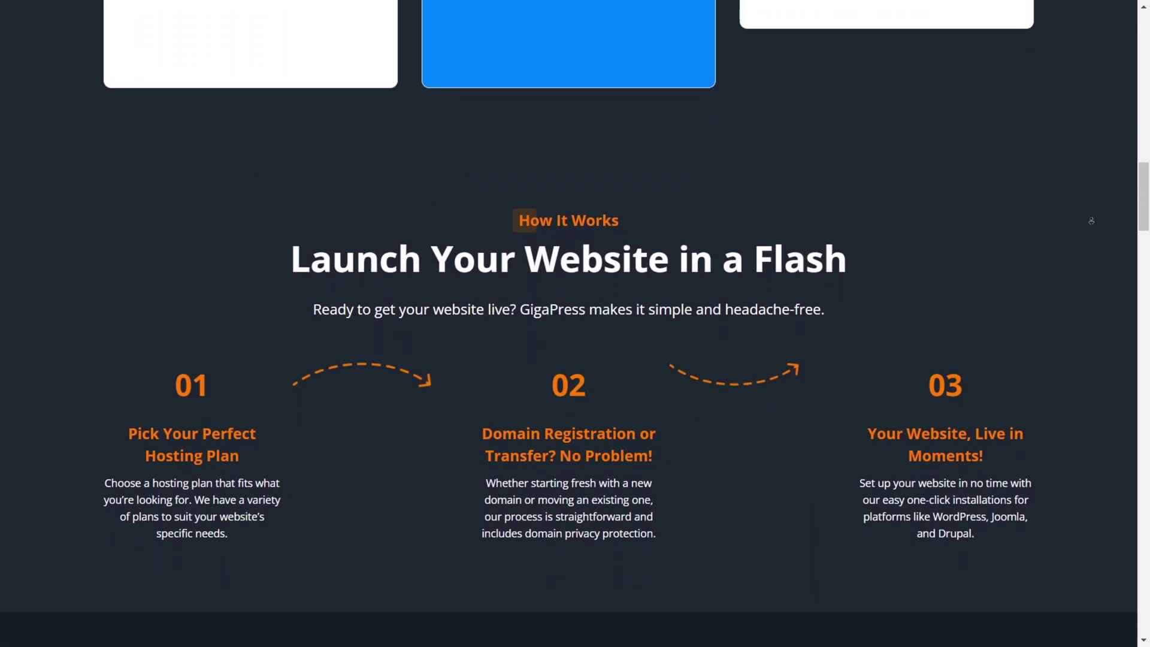
{"action": "scroll", "coordinate": [1092, 221], "scroll_direction": "down", "scroll_amount": 2}
{"action": "scroll", "coordinate": [1091, 216], "scroll_direction": "down", "scroll_amount": 1}
{"action": "scroll", "coordinate": [1091, 212], "scroll_direction": "down", "scroll_amount": 1}
{"action": "scroll", "coordinate": [1092, 210], "scroll_direction": "down", "scroll_amount": 1}
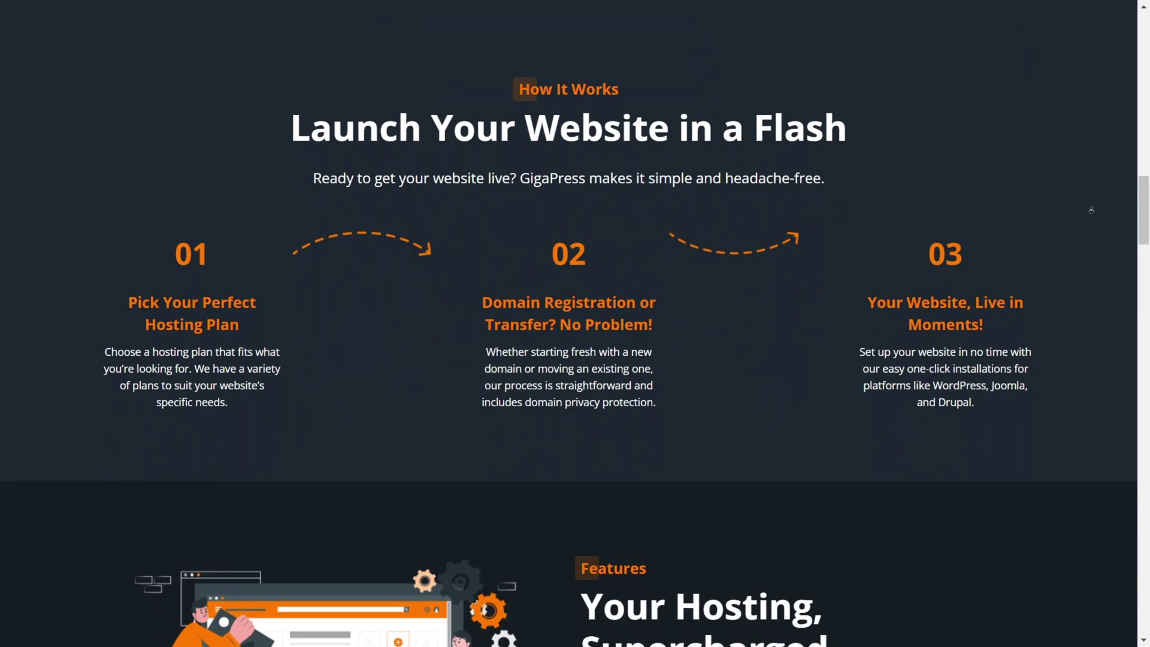
{"action": "scroll", "coordinate": [1092, 209], "scroll_direction": "down", "scroll_amount": 3}
{"action": "scroll", "coordinate": [1095, 209], "scroll_direction": "down", "scroll_amount": 3}
{"action": "scroll", "coordinate": [1098, 210], "scroll_direction": "down", "scroll_amount": 1}
{"action": "scroll", "coordinate": [1101, 209], "scroll_direction": "down", "scroll_amount": 1}
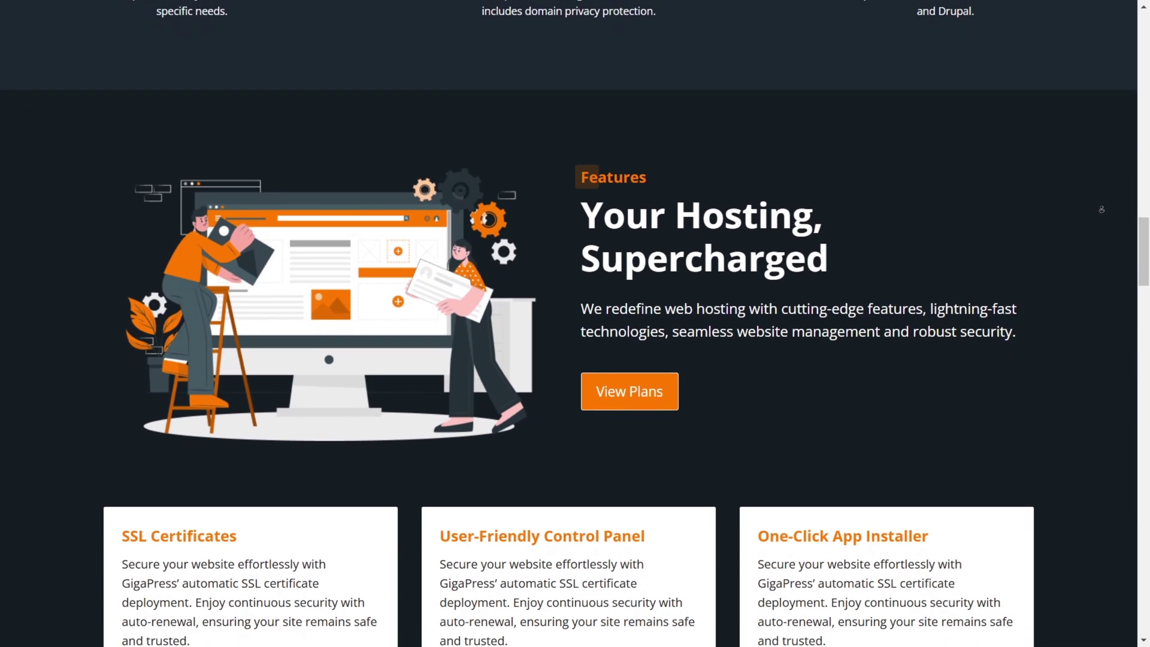
{"action": "scroll", "coordinate": [1102, 209], "scroll_direction": "down", "scroll_amount": 4}
{"action": "scroll", "coordinate": [1104, 210], "scroll_direction": "down", "scroll_amount": 2}
{"action": "scroll", "coordinate": [1105, 211], "scroll_direction": "down", "scroll_amount": 1}
{"action": "scroll", "coordinate": [1108, 213], "scroll_direction": "down", "scroll_amount": 1}
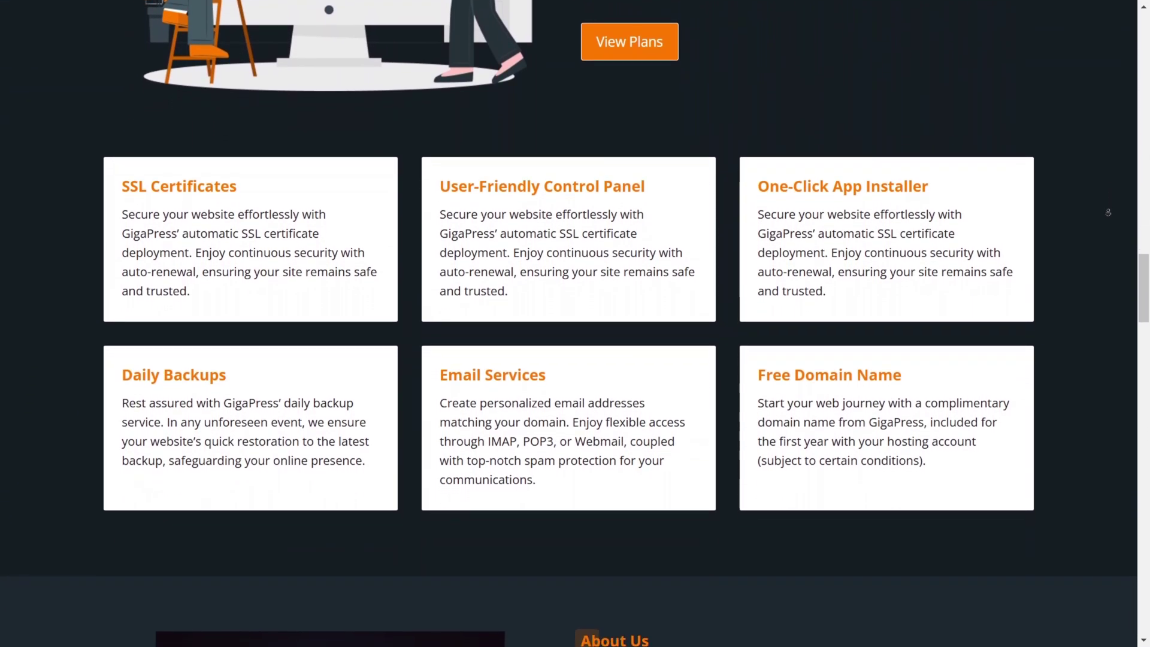
{"action": "scroll", "coordinate": [1108, 212], "scroll_direction": "down", "scroll_amount": 2}
{"action": "scroll", "coordinate": [1107, 212], "scroll_direction": "down", "scroll_amount": 3}
{"action": "scroll", "coordinate": [1108, 212], "scroll_direction": "down", "scroll_amount": 3}
{"action": "scroll", "coordinate": [1107, 211], "scroll_direction": "down", "scroll_amount": 1}
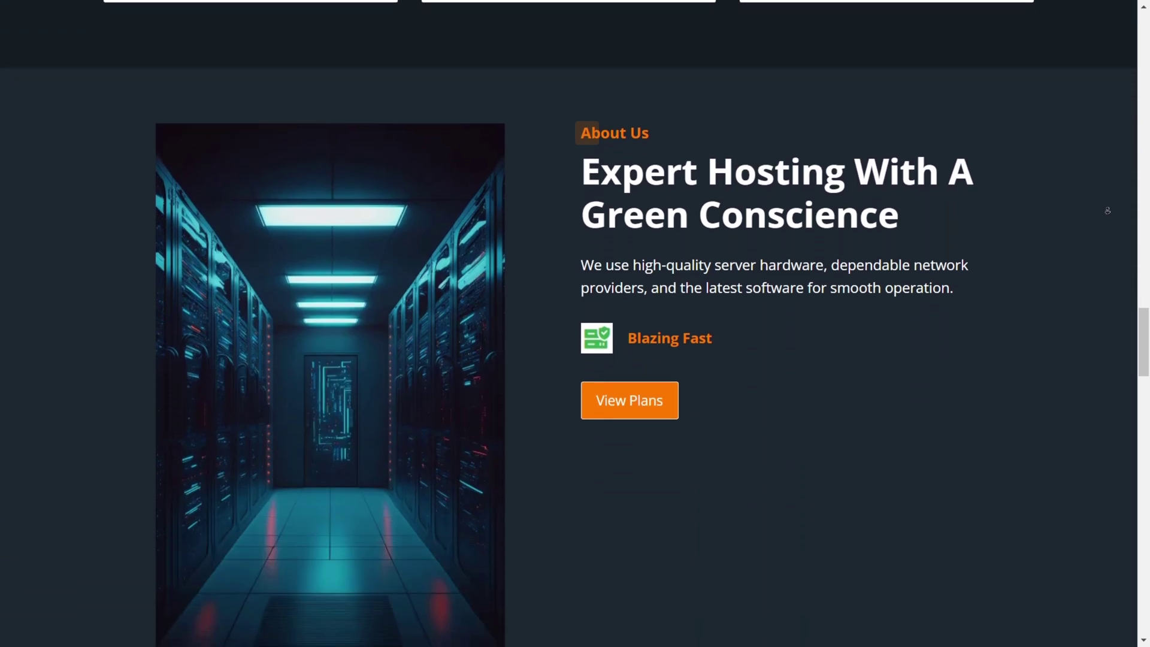
{"action": "scroll", "coordinate": [1108, 211], "scroll_direction": "down", "scroll_amount": 1}
{"action": "scroll", "coordinate": [1108, 211], "scroll_direction": "down", "scroll_amount": 1}
{"action": "scroll", "coordinate": [1107, 225], "scroll_direction": "down", "scroll_amount": 5}
{"action": "scroll", "coordinate": [1105, 326], "scroll_direction": "down", "scroll_amount": 2}
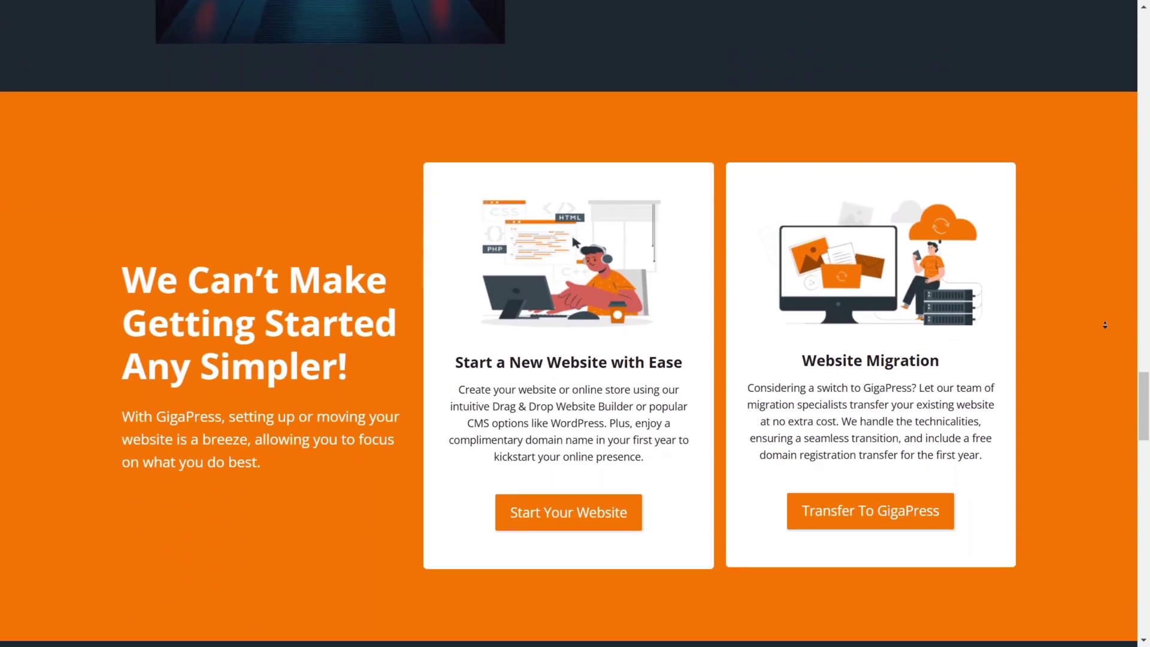
{"action": "scroll", "coordinate": [1106, 325], "scroll_direction": "down", "scroll_amount": 6}
{"action": "scroll", "coordinate": [1087, 206], "scroll_direction": "down", "scroll_amount": 1}
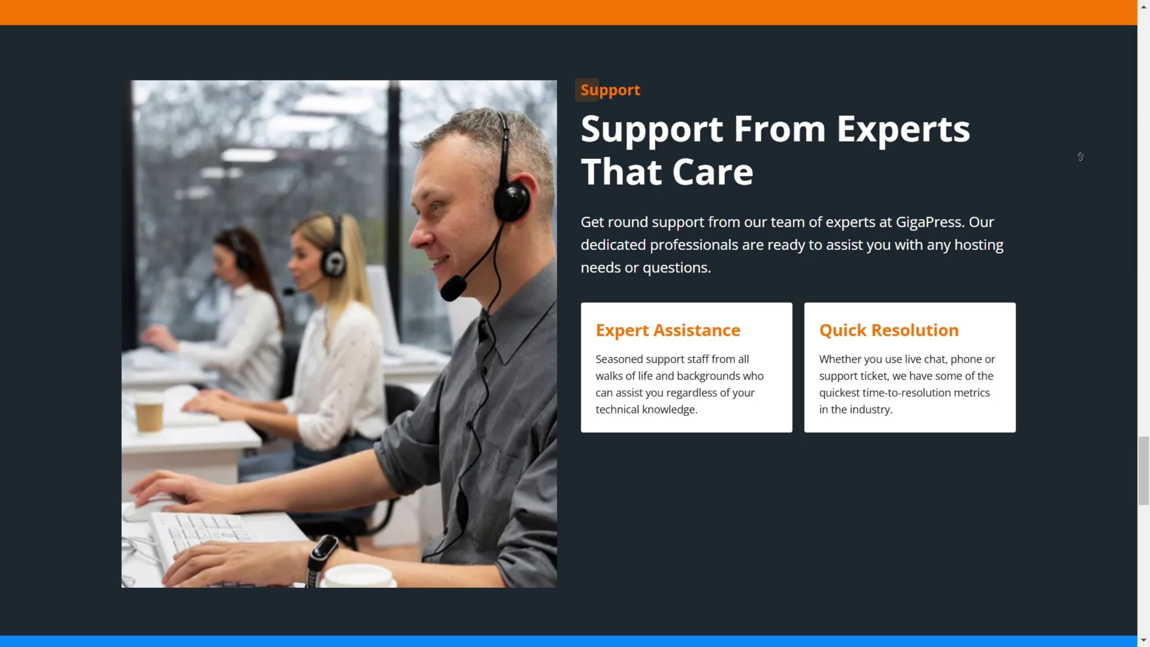
{"action": "scroll", "coordinate": [1082, 157], "scroll_direction": "up", "scroll_amount": 1}
{"action": "scroll", "coordinate": [1081, 153], "scroll_direction": "up", "scroll_amount": 1}
{"action": "scroll", "coordinate": [1082, 145], "scroll_direction": "up", "scroll_amount": 2}
{"action": "scroll", "coordinate": [1081, 126], "scroll_direction": "up", "scroll_amount": 3}
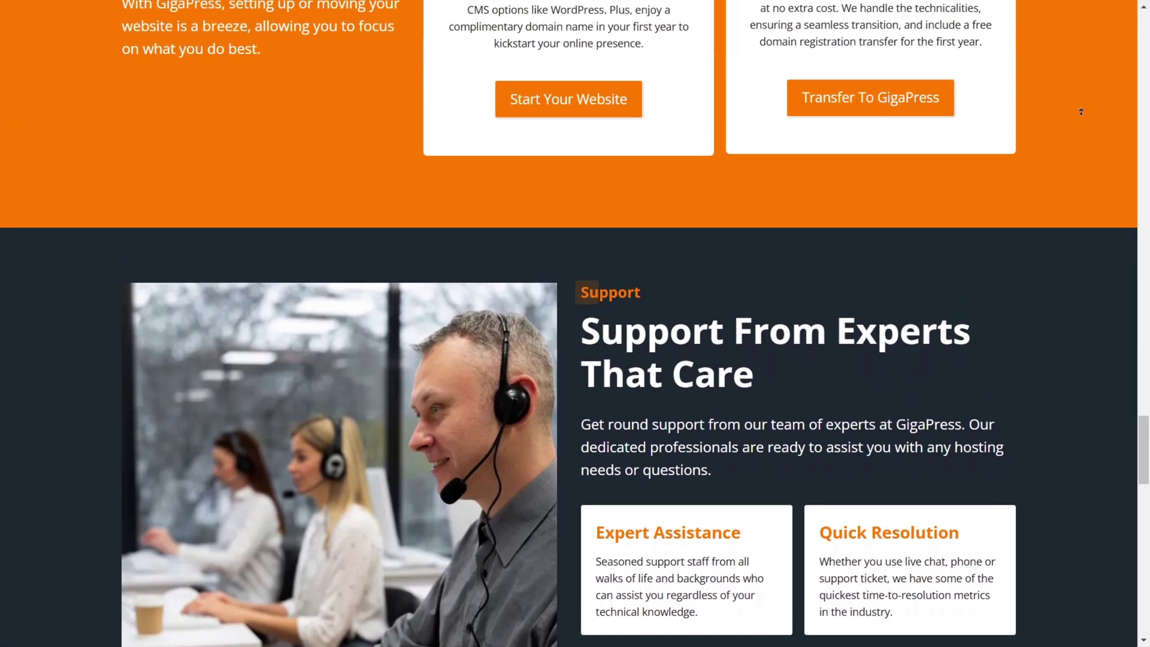
{"action": "scroll", "coordinate": [1082, 112], "scroll_direction": "up", "scroll_amount": 3}
{"action": "scroll", "coordinate": [1081, 108], "scroll_direction": "up", "scroll_amount": 1}
{"action": "scroll", "coordinate": [1078, 99], "scroll_direction": "up", "scroll_amount": 1}
{"action": "scroll", "coordinate": [1068, 82], "scroll_direction": "up", "scroll_amount": 3}
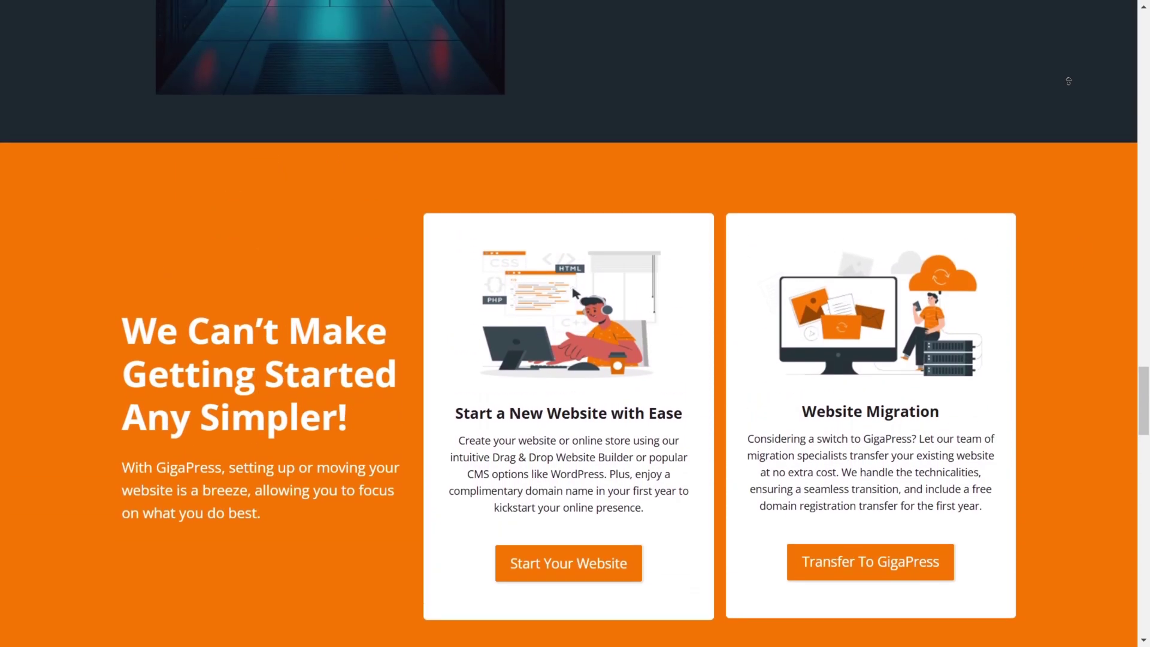
{"action": "scroll", "coordinate": [1068, 82], "scroll_direction": "up", "scroll_amount": 4}
{"action": "scroll", "coordinate": [1065, 116], "scroll_direction": "up", "scroll_amount": 3}
{"action": "scroll", "coordinate": [1062, 152], "scroll_direction": "up", "scroll_amount": 2}
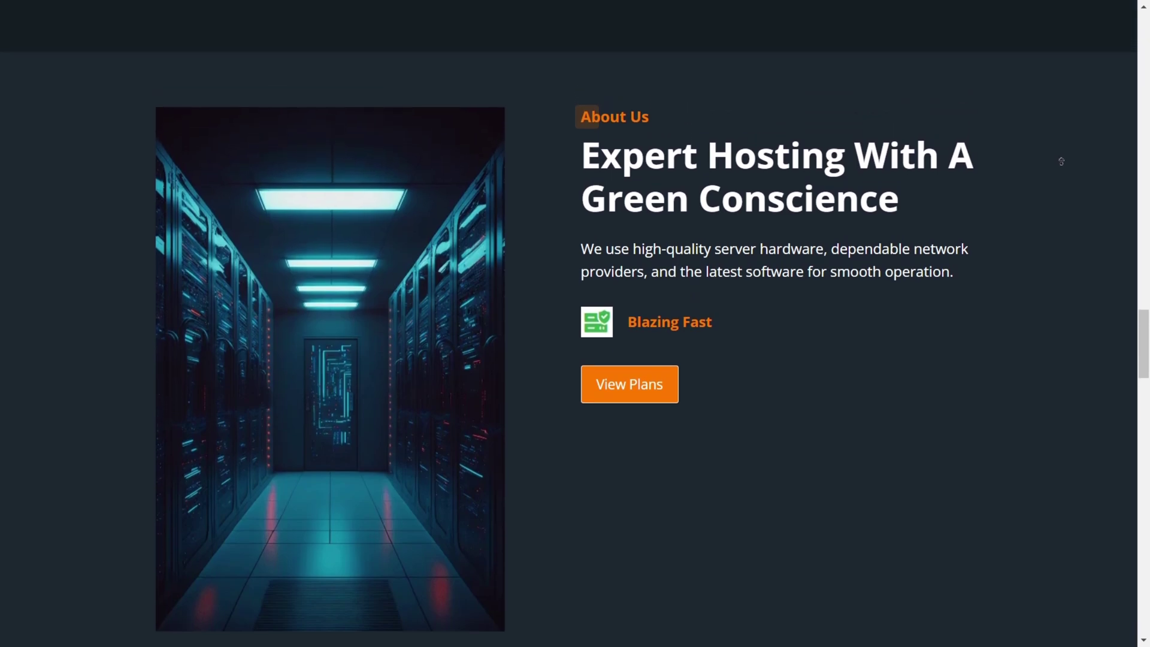
{"action": "scroll", "coordinate": [1062, 196], "scroll_direction": "down", "scroll_amount": 1}
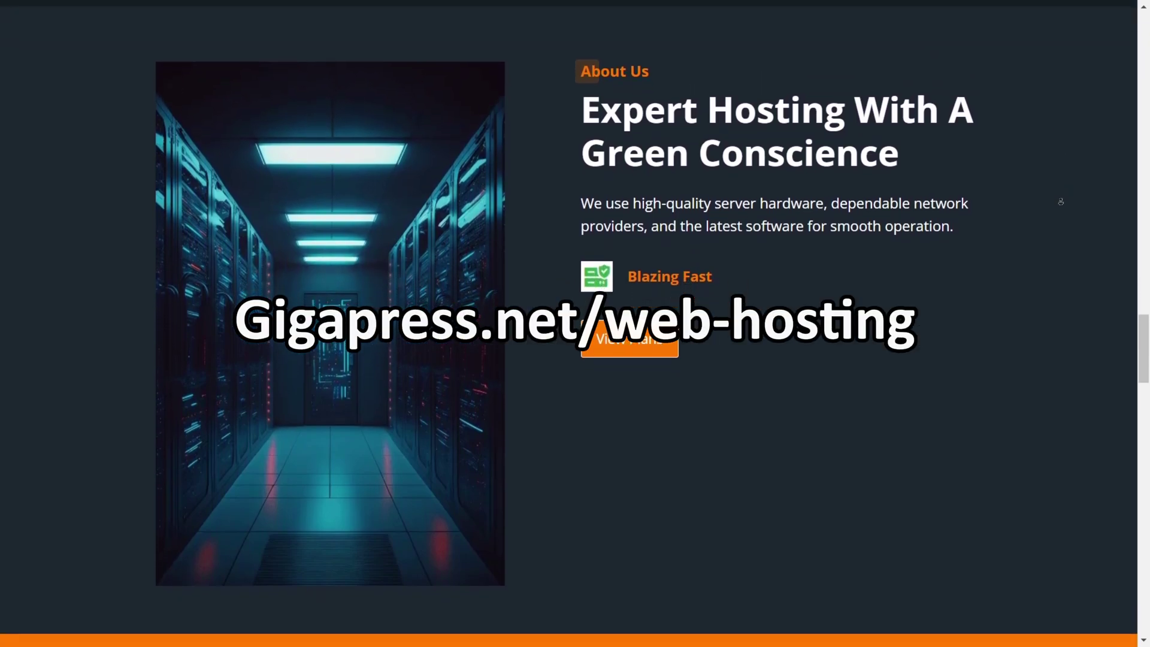
{"action": "scroll", "coordinate": [1061, 201], "scroll_direction": "down", "scroll_amount": 1}
{"action": "scroll", "coordinate": [1062, 201], "scroll_direction": "down", "scroll_amount": 1}
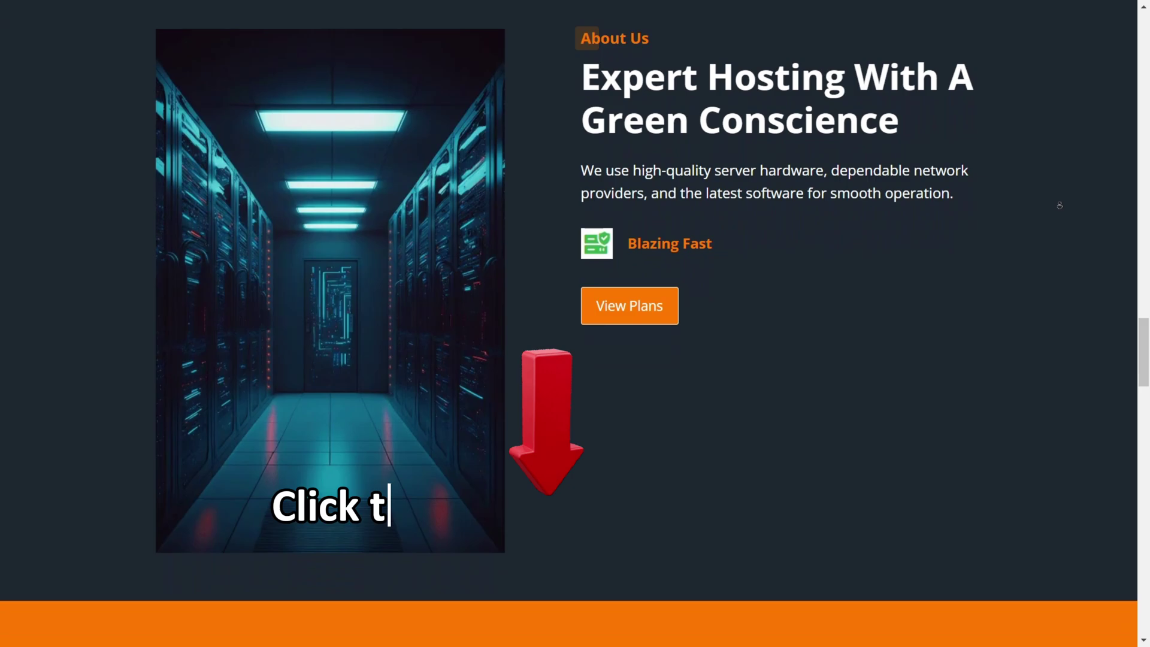
{"action": "scroll", "coordinate": [1061, 207], "scroll_direction": "down", "scroll_amount": 4}
{"action": "scroll", "coordinate": [1060, 305], "scroll_direction": "down", "scroll_amount": 6}
{"action": "scroll", "coordinate": [1060, 311], "scroll_direction": "down", "scroll_amount": 5}
{"action": "scroll", "coordinate": [1060, 270], "scroll_direction": "down", "scroll_amount": 1}
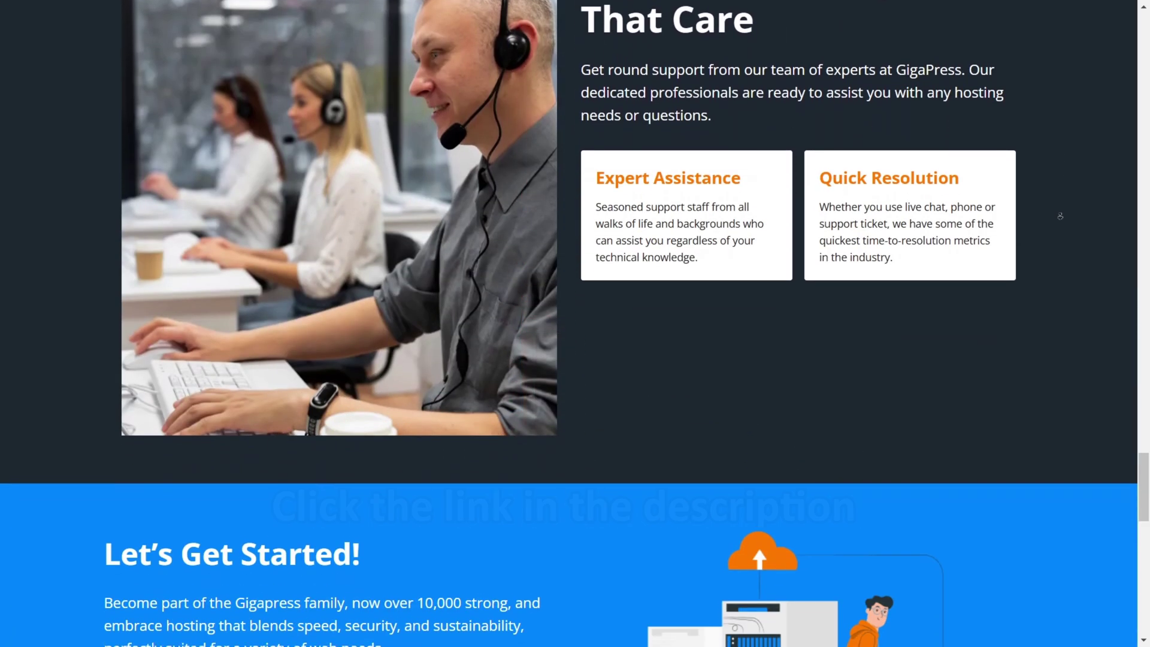
{"action": "scroll", "coordinate": [1060, 233], "scroll_direction": "down", "scroll_amount": 1}
{"action": "scroll", "coordinate": [1061, 212], "scroll_direction": "down", "scroll_amount": 1}
{"action": "scroll", "coordinate": [1060, 212], "scroll_direction": "down", "scroll_amount": 1}
{"action": "scroll", "coordinate": [1060, 212], "scroll_direction": "down", "scroll_amount": 1}
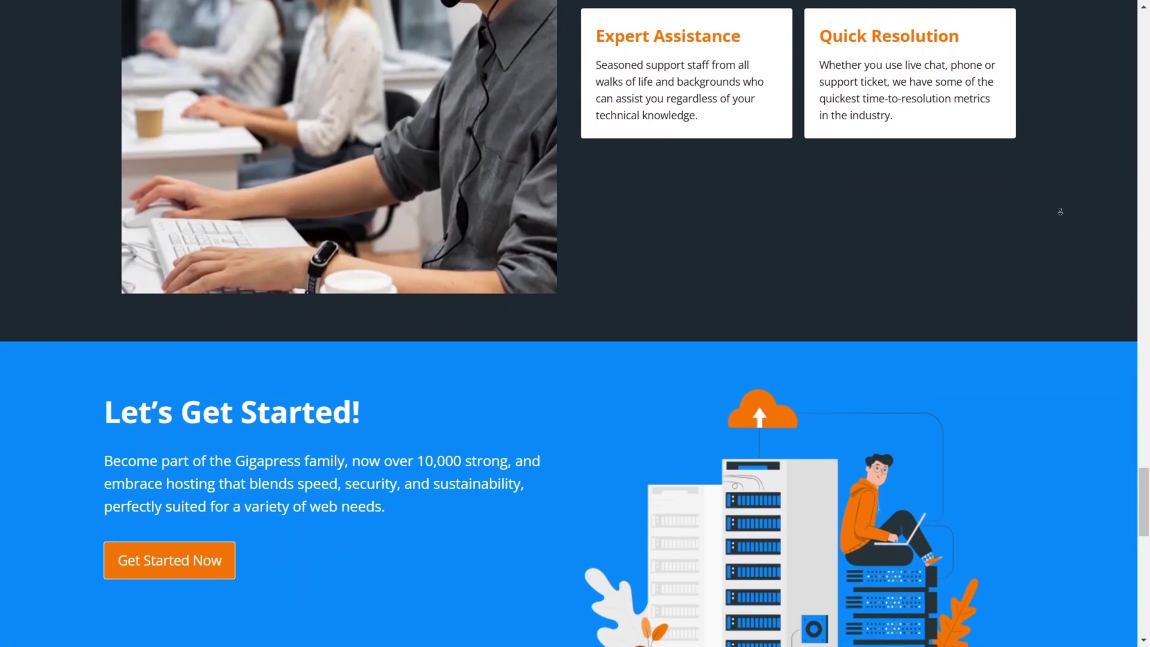
{"action": "scroll", "coordinate": [1060, 212], "scroll_direction": "down", "scroll_amount": 1}
{"action": "scroll", "coordinate": [1061, 212], "scroll_direction": "down", "scroll_amount": 1}
{"action": "scroll", "coordinate": [1061, 212], "scroll_direction": "down", "scroll_amount": 1}
{"action": "scroll", "coordinate": [1061, 213], "scroll_direction": "down", "scroll_amount": 1}
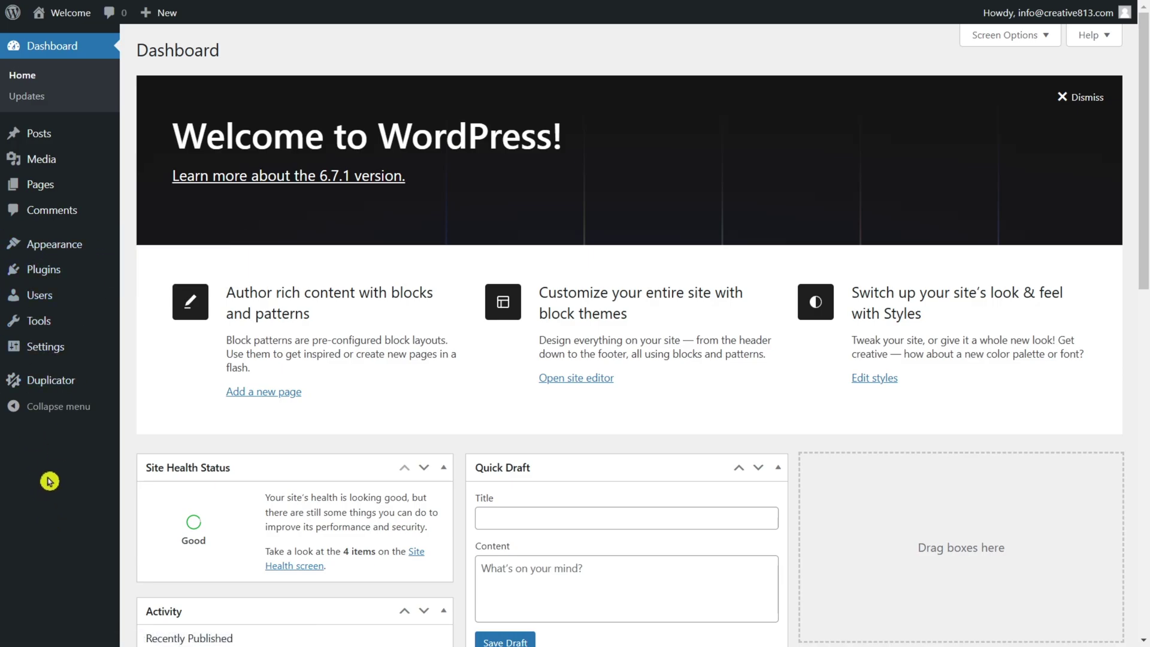
{"action": "mouse_move", "coordinate": [54, 245]}
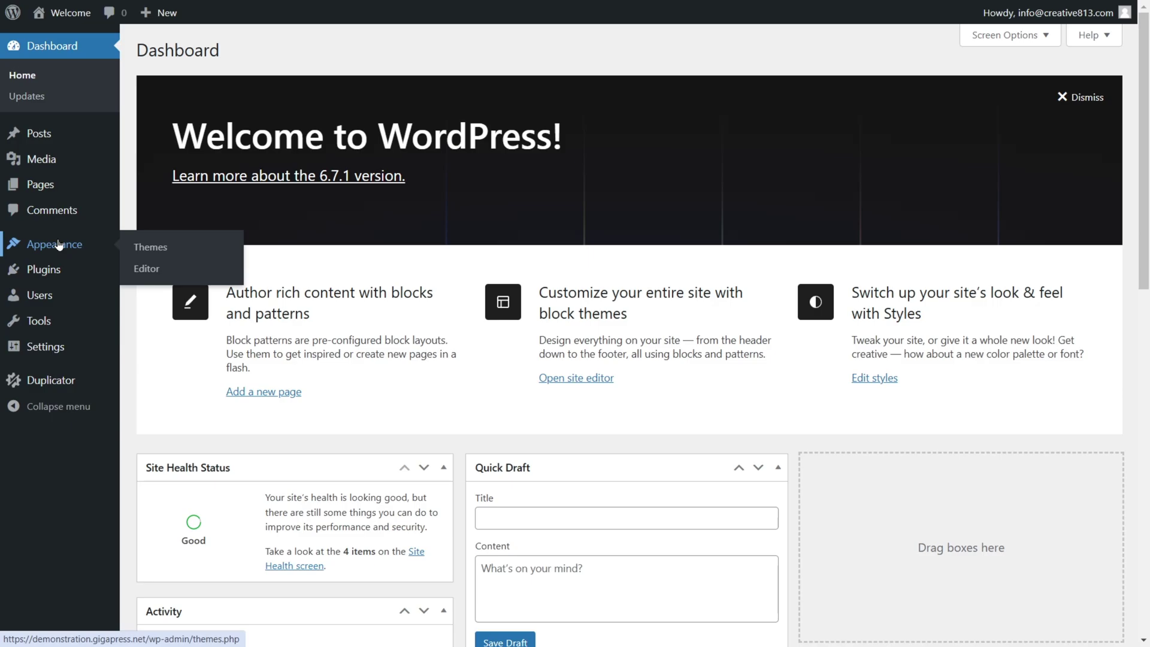
Step: Open the list of installed themes from the Appearance menu
{"action": "left_click", "coordinate": [151, 248]}
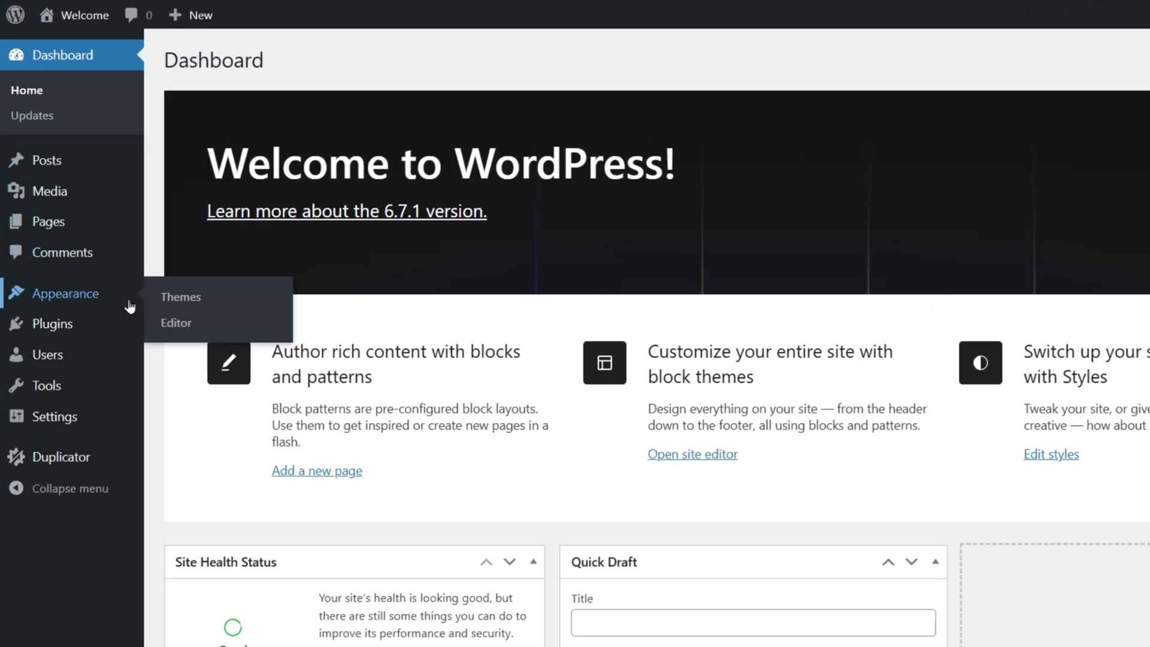
Step: Browse the Latest and Block themes in the directory, then preview Circle Photography
{"action": "left_click", "coordinate": [181, 298]}
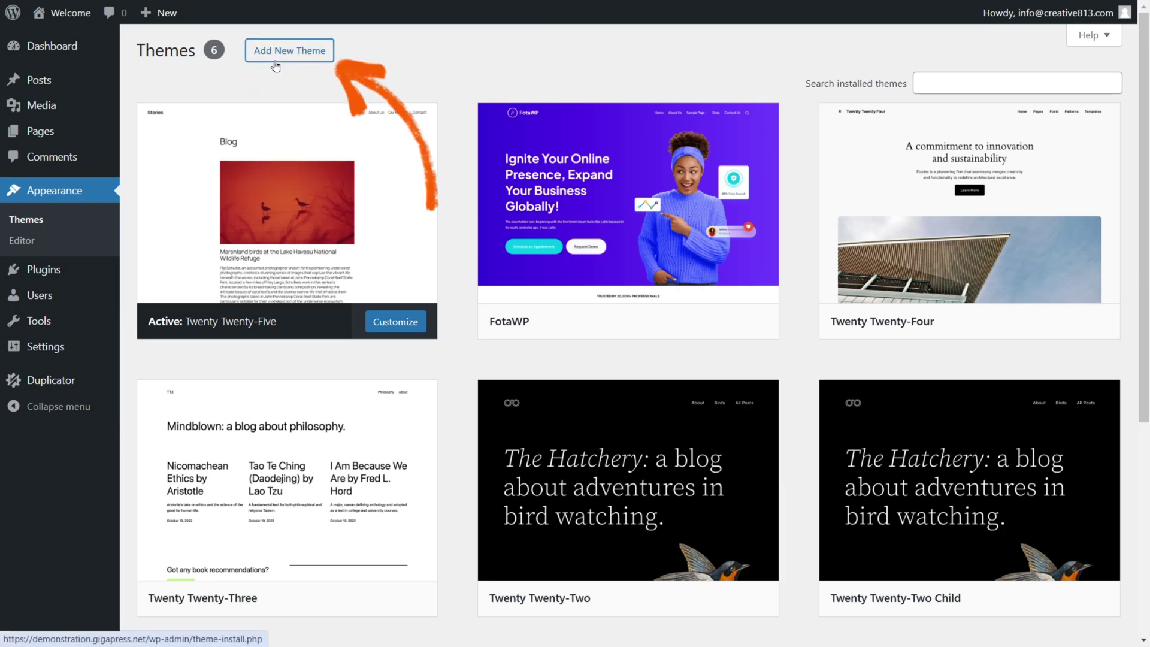
{"action": "left_click", "coordinate": [288, 51]}
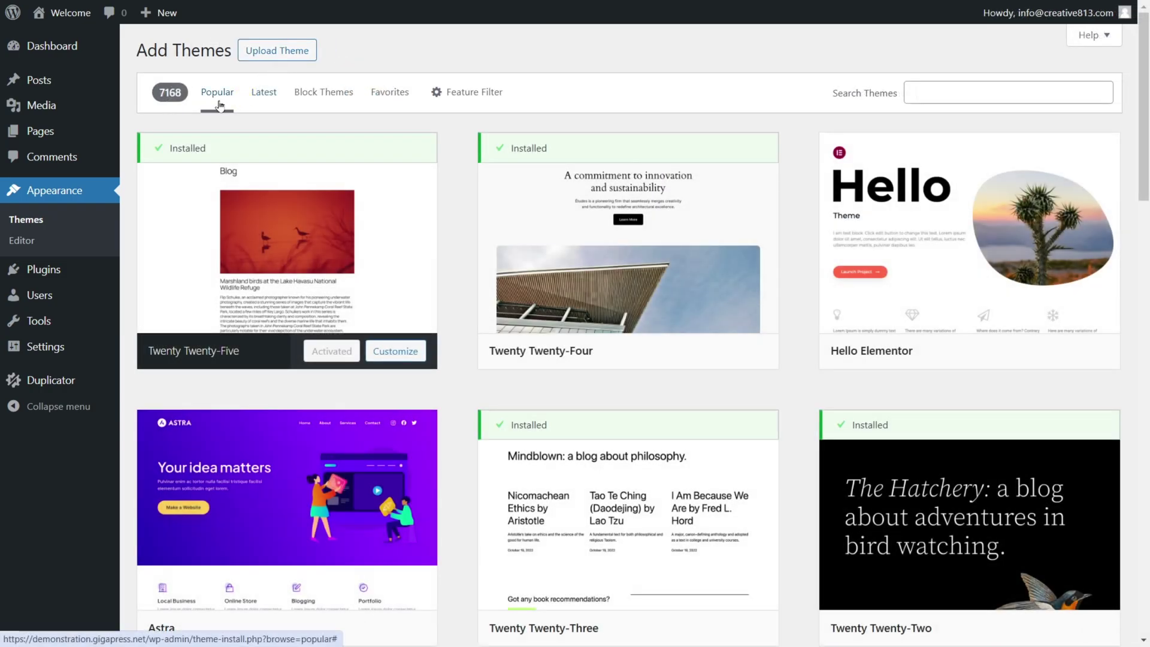
{"action": "left_click", "coordinate": [266, 92]}
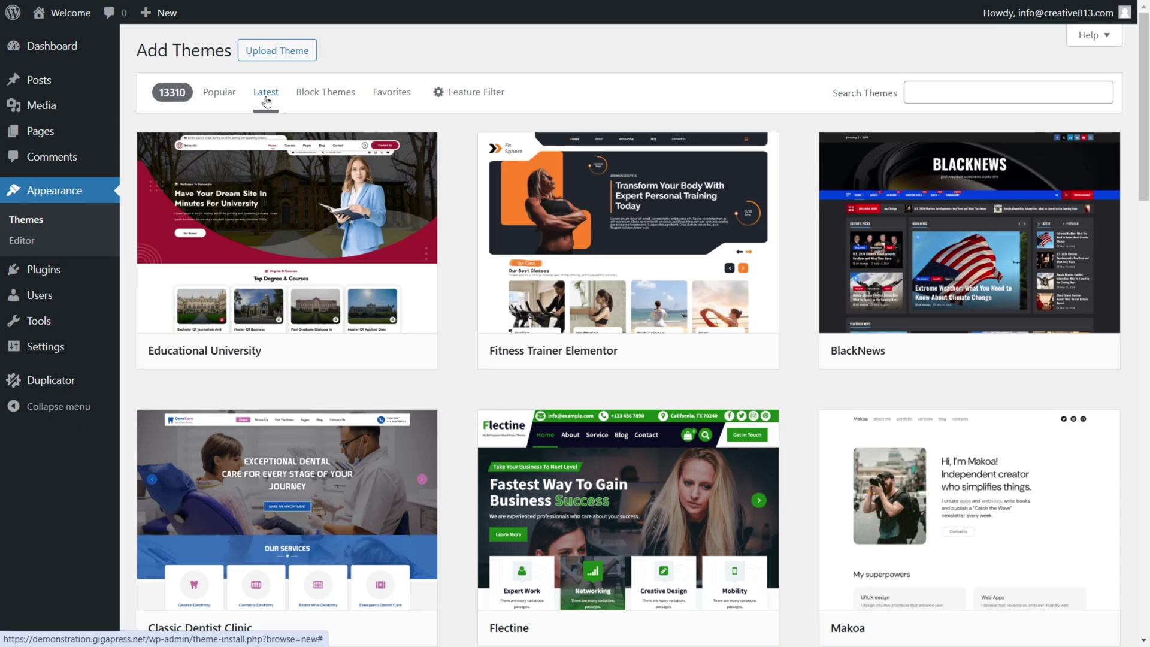
{"action": "left_click", "coordinate": [320, 92]}
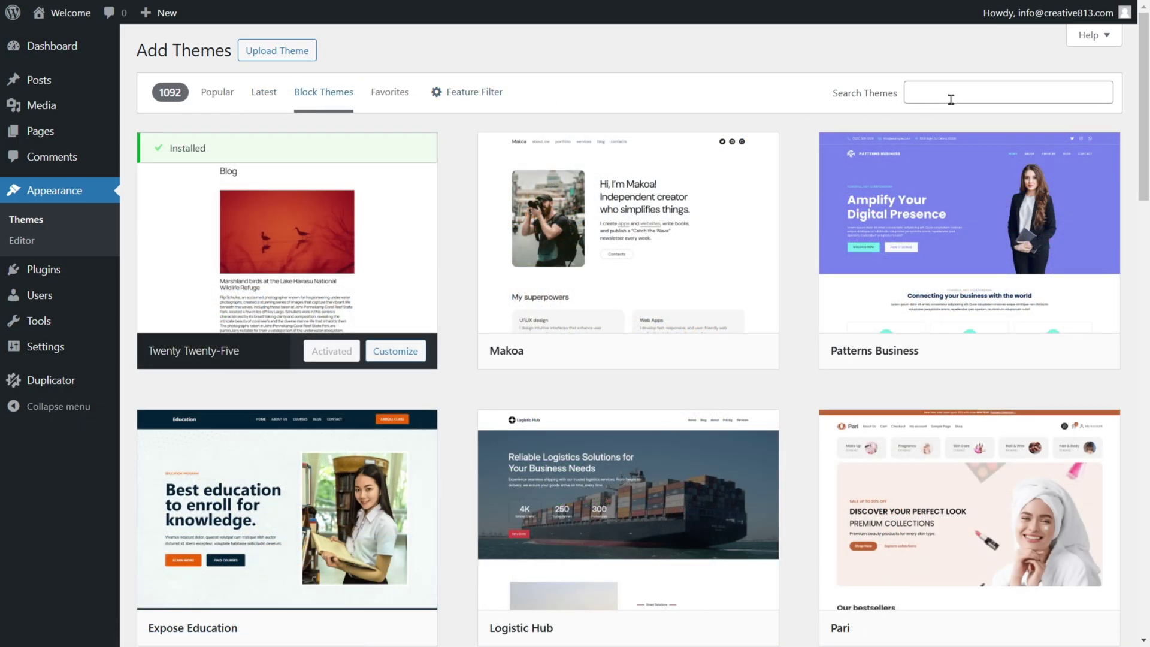
{"action": "left_click", "coordinate": [1008, 92]}
{"action": "type", "text": "photography"}
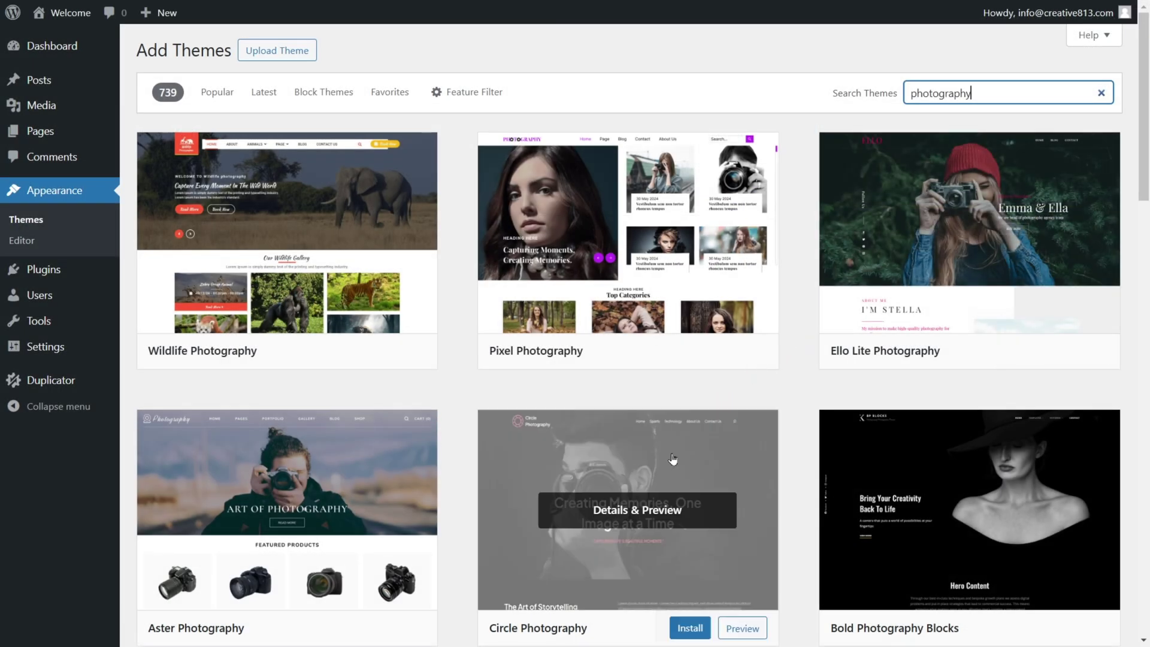
{"action": "scroll", "coordinate": [675, 486], "scroll_direction": "down", "scroll_amount": 2}
{"action": "left_click", "coordinate": [743, 503]}
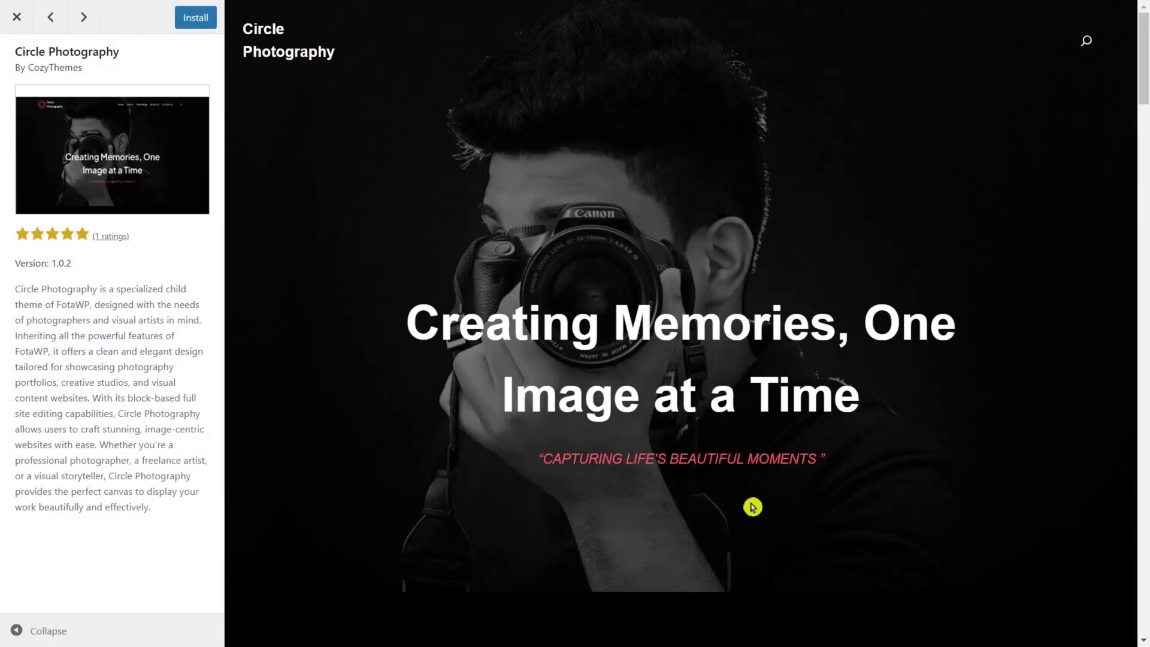
{"action": "scroll", "coordinate": [848, 386], "scroll_direction": "down", "scroll_amount": 5}
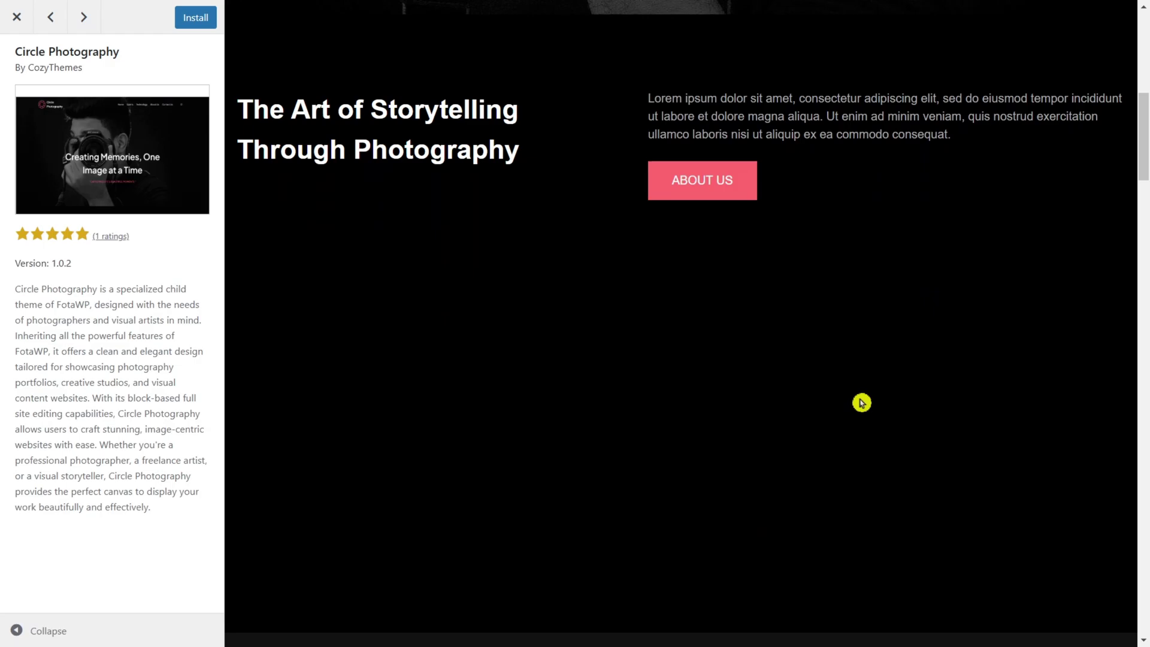
{"action": "scroll", "coordinate": [863, 404], "scroll_direction": "down", "scroll_amount": 3}
{"action": "scroll", "coordinate": [761, 320], "scroll_direction": "down", "scroll_amount": 5}
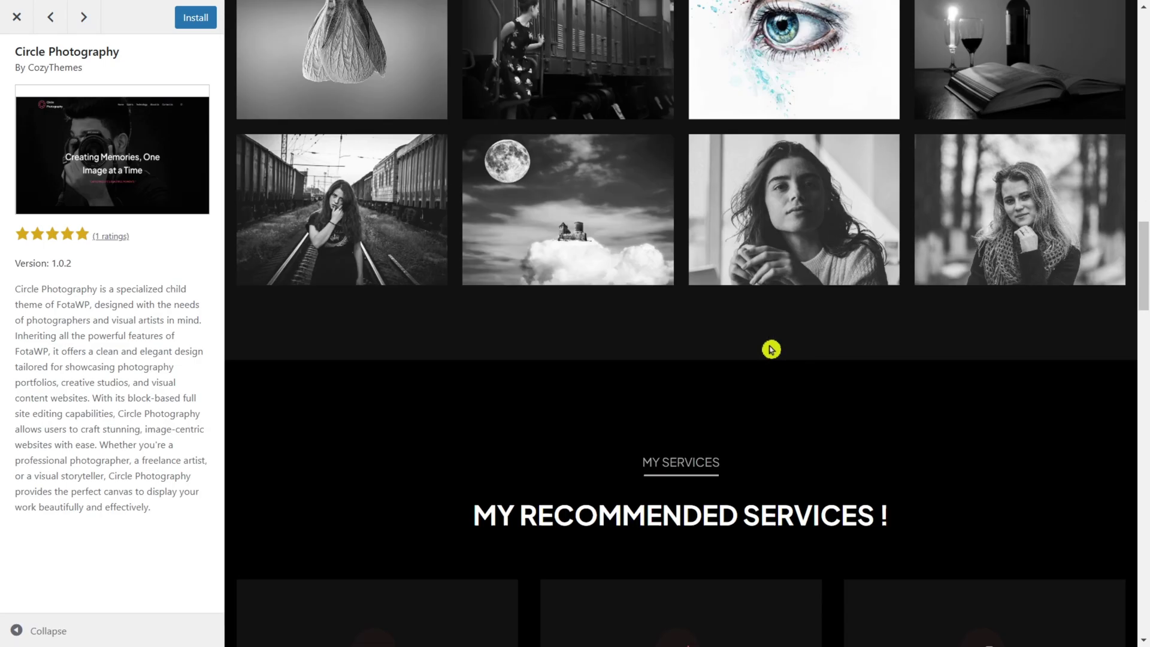
{"action": "scroll", "coordinate": [773, 351], "scroll_direction": "down", "scroll_amount": 4}
{"action": "scroll", "coordinate": [719, 360], "scroll_direction": "down", "scroll_amount": 3}
{"action": "scroll", "coordinate": [696, 355], "scroll_direction": "down", "scroll_amount": 4}
{"action": "scroll", "coordinate": [728, 360], "scroll_direction": "down", "scroll_amount": 4}
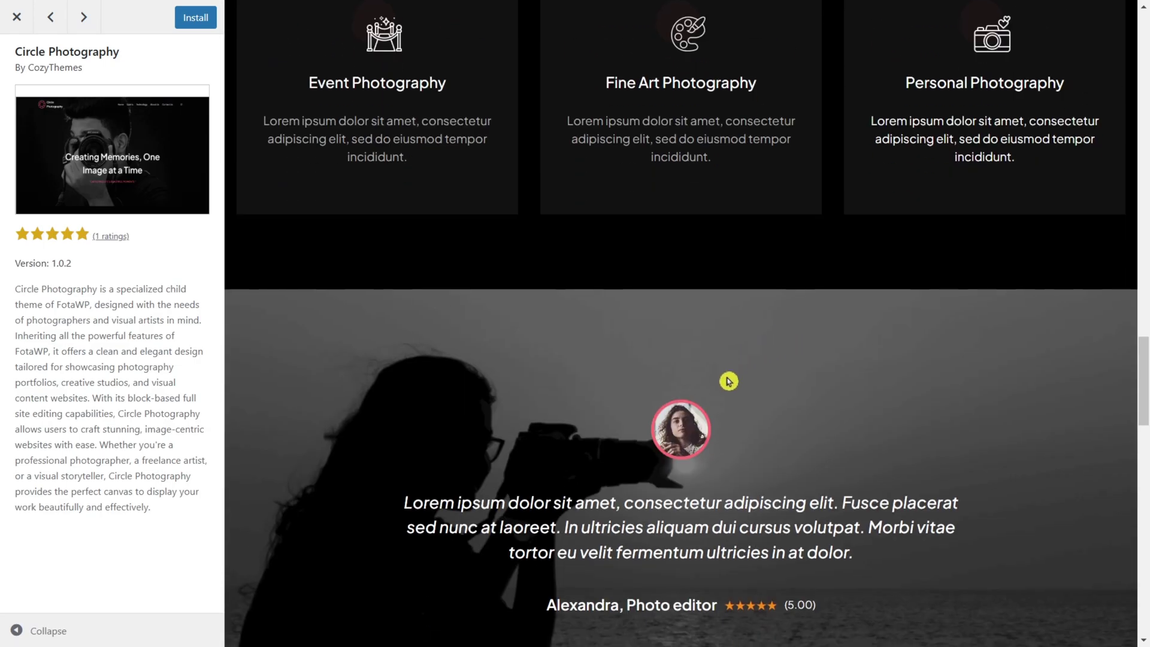
{"action": "scroll", "coordinate": [674, 329], "scroll_direction": "down", "scroll_amount": 3}
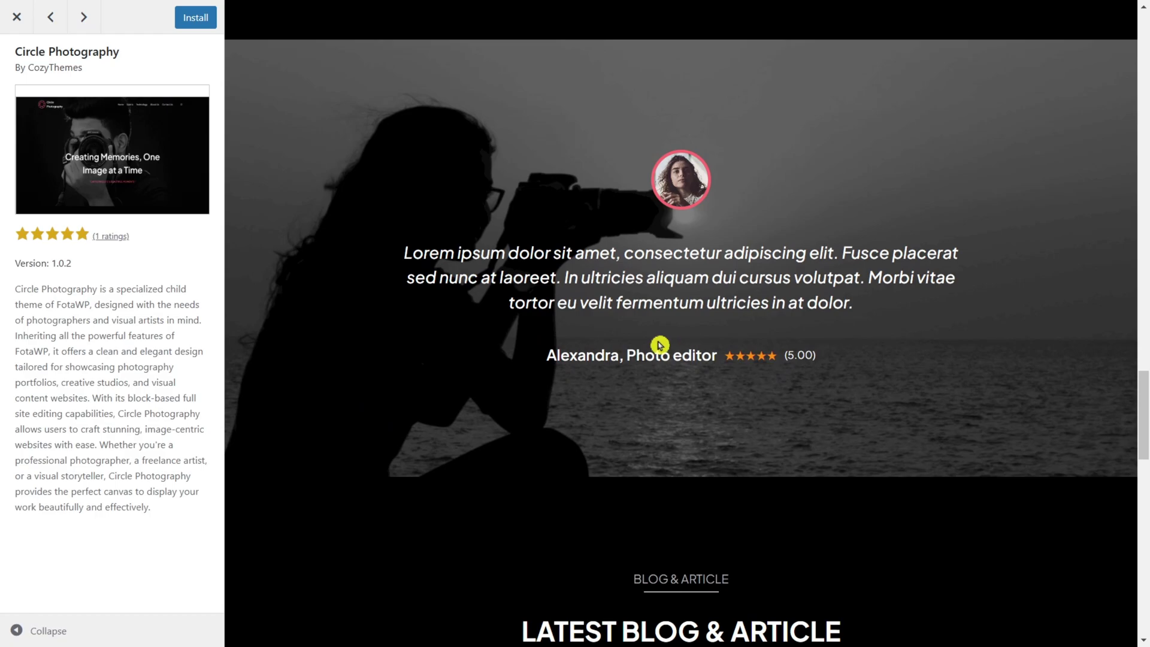
{"action": "scroll", "coordinate": [660, 346], "scroll_direction": "down", "scroll_amount": 4}
{"action": "scroll", "coordinate": [665, 351], "scroll_direction": "down", "scroll_amount": 3}
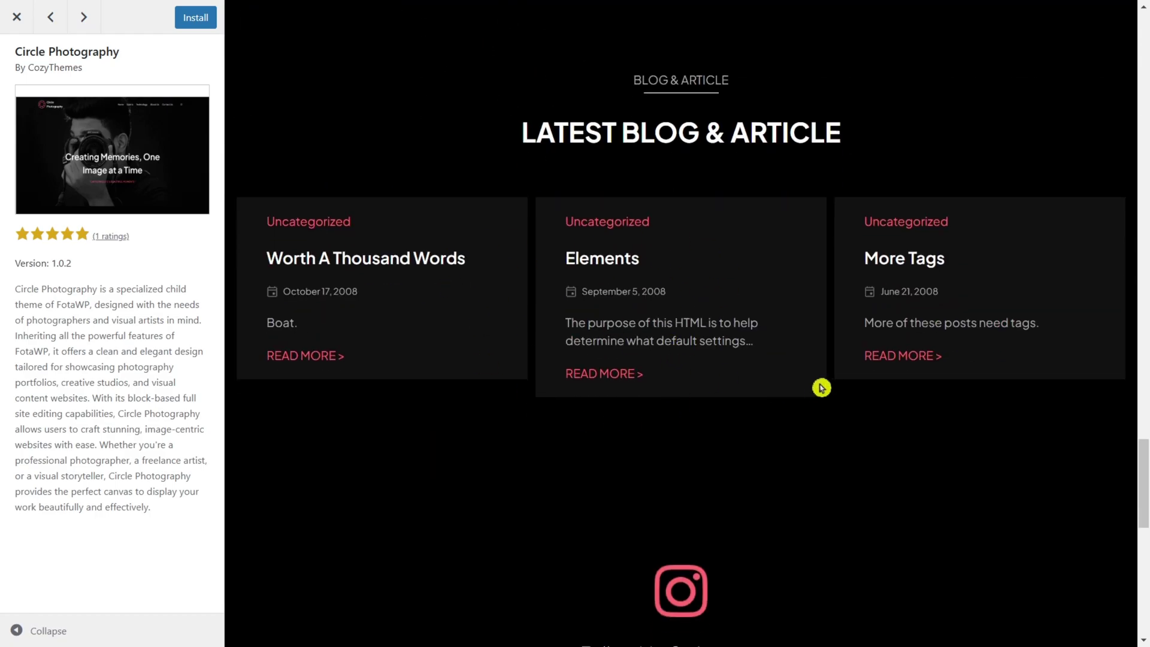
{"action": "scroll", "coordinate": [797, 405], "scroll_direction": "down", "scroll_amount": 4}
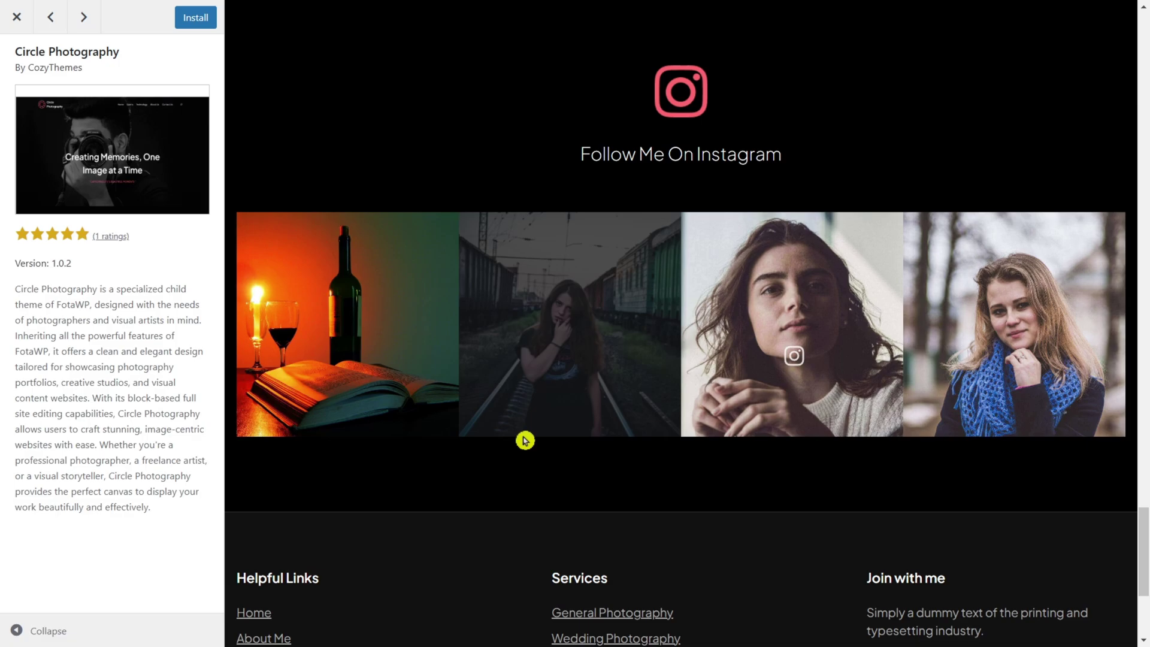
{"action": "scroll", "coordinate": [530, 440], "scroll_direction": "down", "scroll_amount": 4}
{"action": "scroll", "coordinate": [786, 539], "scroll_direction": "down", "scroll_amount": 4}
{"action": "scroll", "coordinate": [785, 568], "scroll_direction": "down", "scroll_amount": 1}
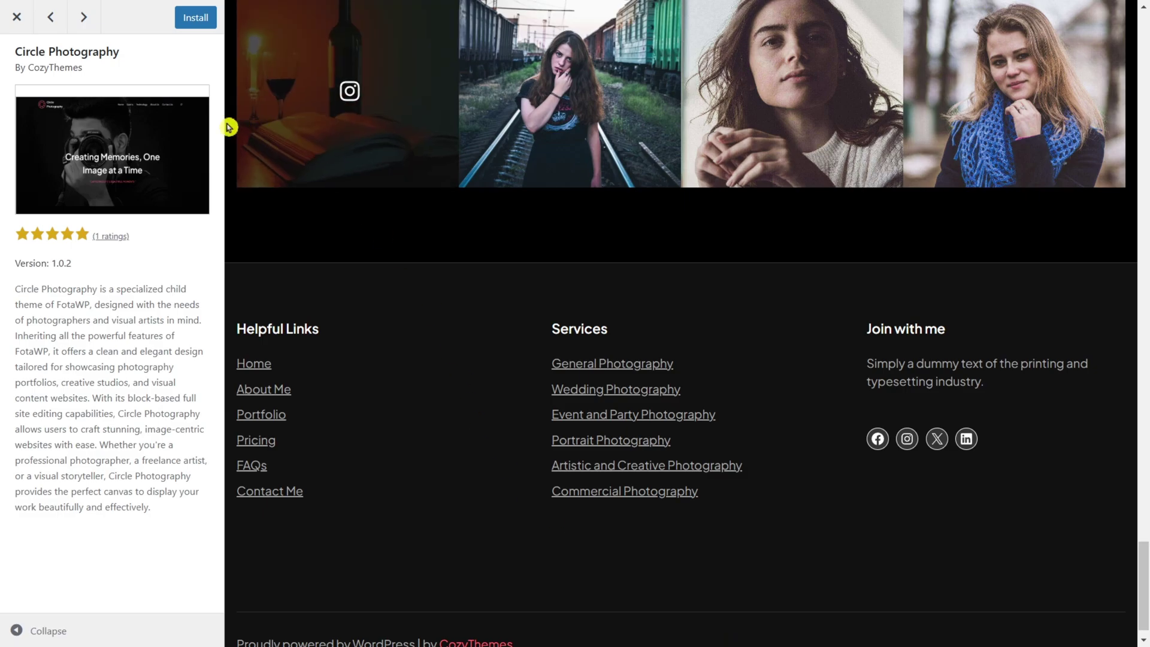
{"action": "scroll", "coordinate": [683, 494], "scroll_direction": "up", "scroll_amount": 4}
{"action": "scroll", "coordinate": [900, 506], "scroll_direction": "up", "scroll_amount": 4}
{"action": "scroll", "coordinate": [902, 509], "scroll_direction": "up", "scroll_amount": 5}
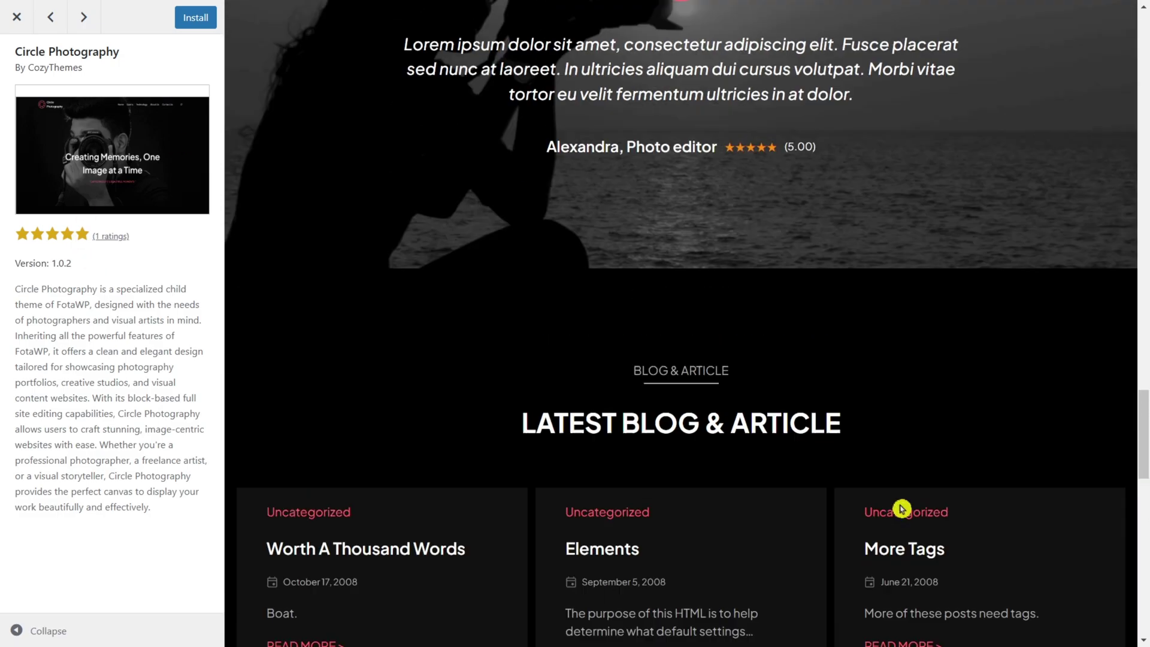
{"action": "scroll", "coordinate": [902, 509], "scroll_direction": "up", "scroll_amount": 5}
{"action": "scroll", "coordinate": [902, 509], "scroll_direction": "up", "scroll_amount": 3}
{"action": "scroll", "coordinate": [902, 508], "scroll_direction": "up", "scroll_amount": 5}
{"action": "scroll", "coordinate": [899, 503], "scroll_direction": "up", "scroll_amount": 3}
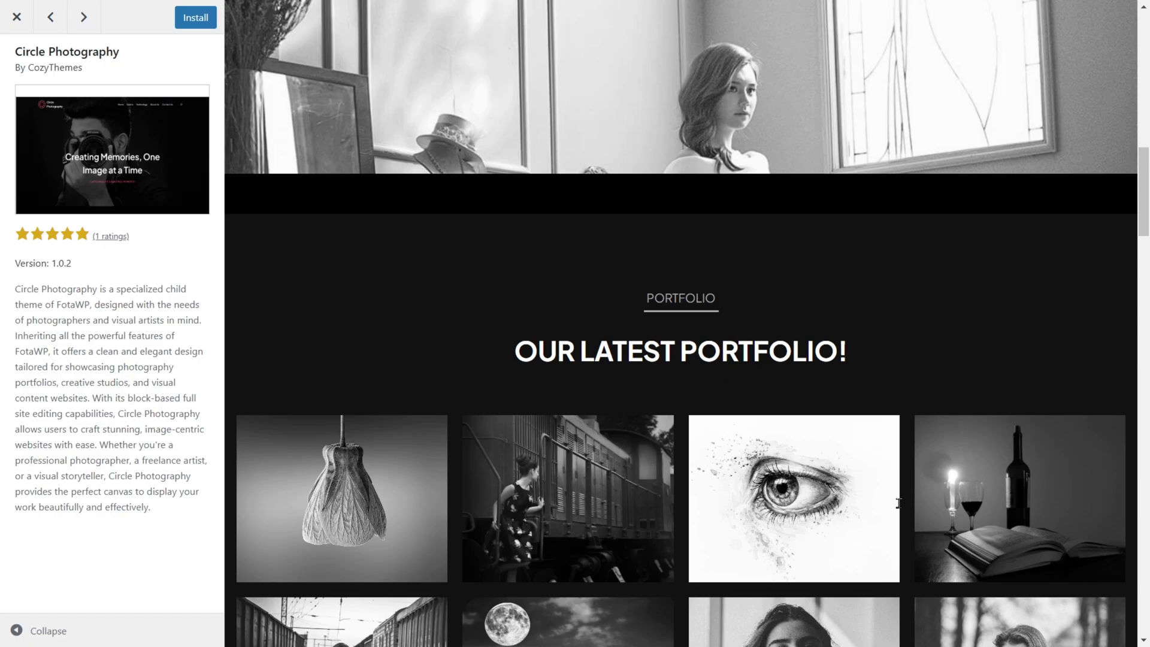
{"action": "scroll", "coordinate": [899, 504], "scroll_direction": "up", "scroll_amount": 5}
{"action": "scroll", "coordinate": [898, 503], "scroll_direction": "up", "scroll_amount": 3}
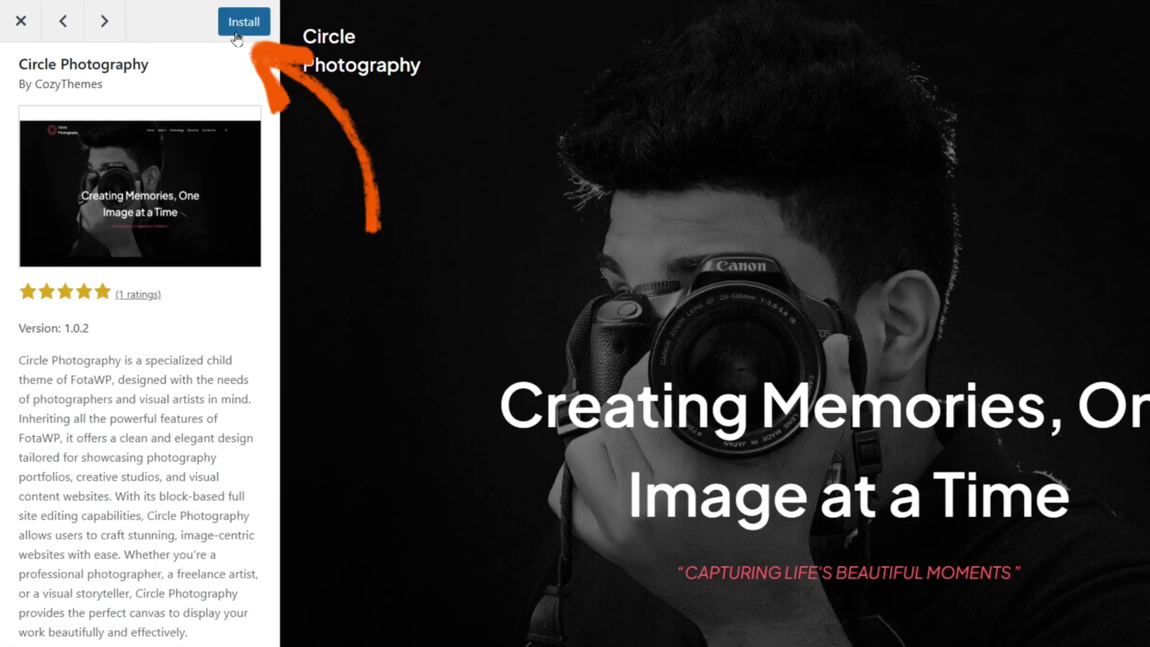
Step: Install Circle Photography and open it in the Site Editor through Customize
{"action": "left_click", "coordinate": [195, 17]}
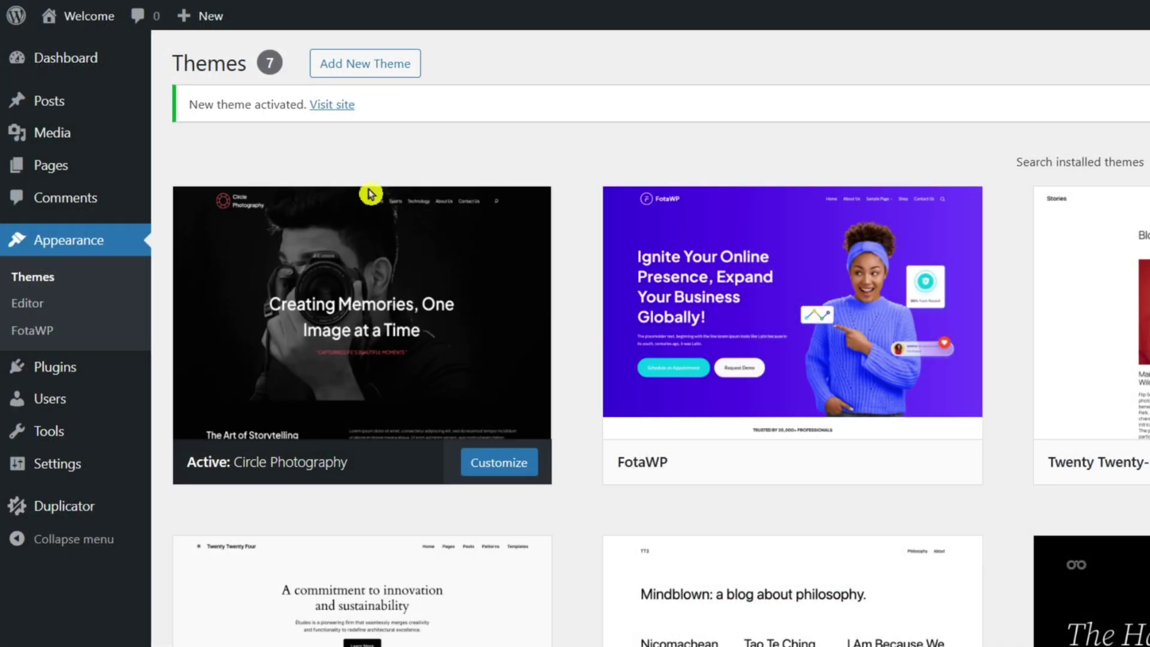
{"action": "mouse_move", "coordinate": [362, 335]}
{"action": "left_click", "coordinate": [515, 473]}
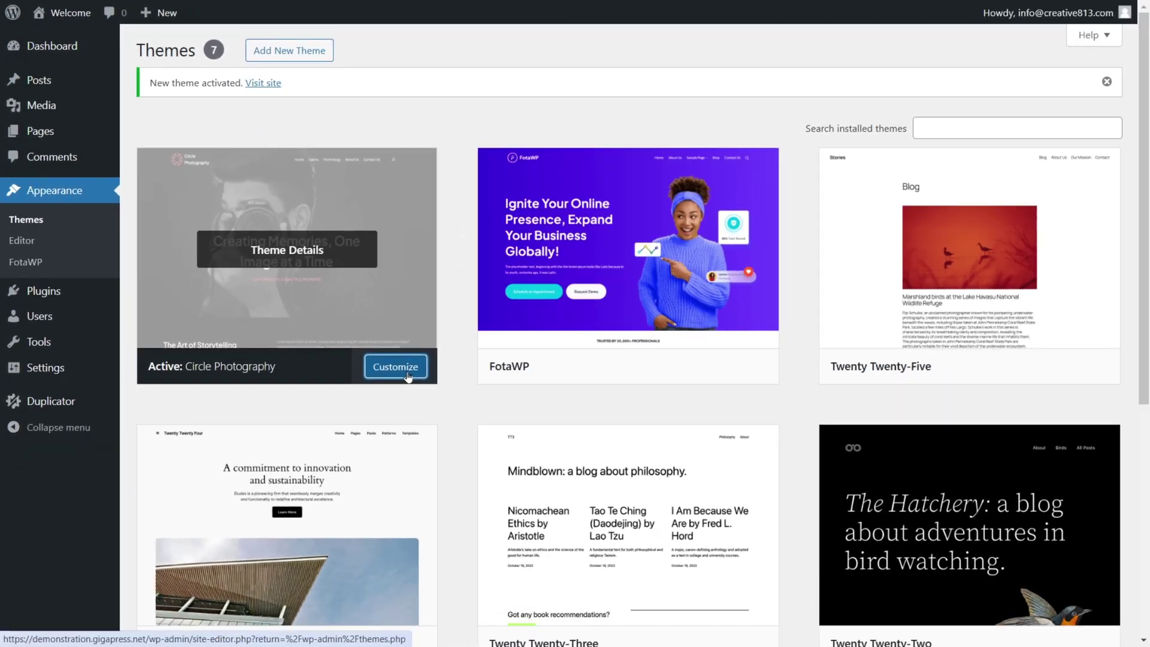
{"action": "left_click", "coordinate": [504, 465]}
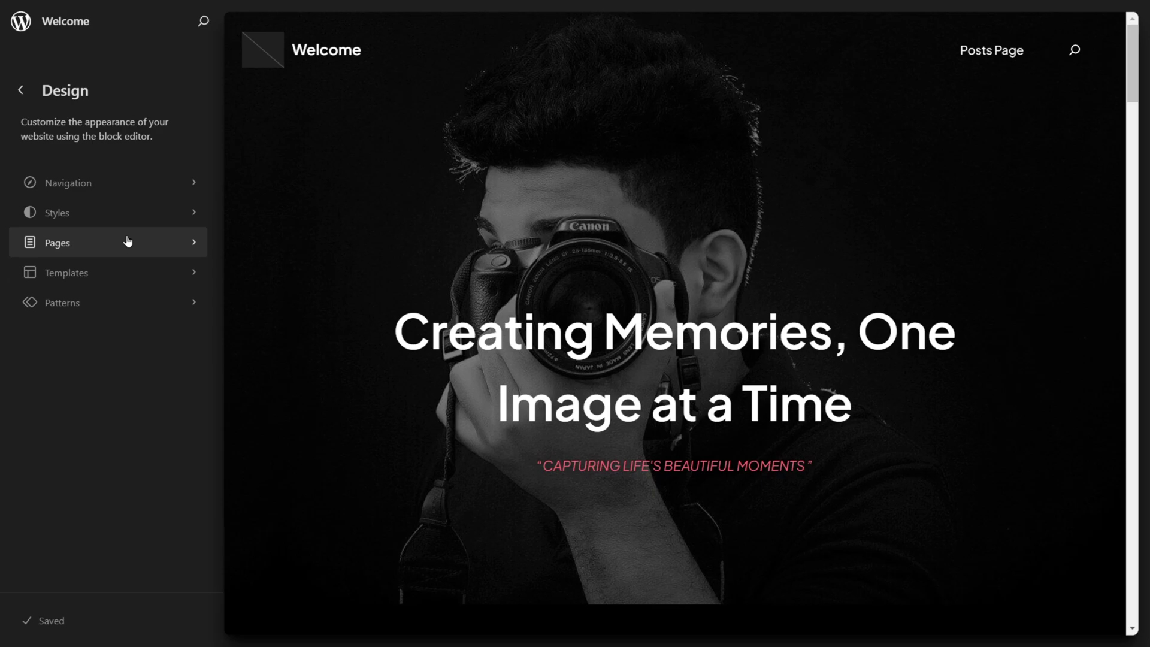
Step: Preview the Blog Home template from Pages, then return to the pages list
{"action": "left_click", "coordinate": [178, 245]}
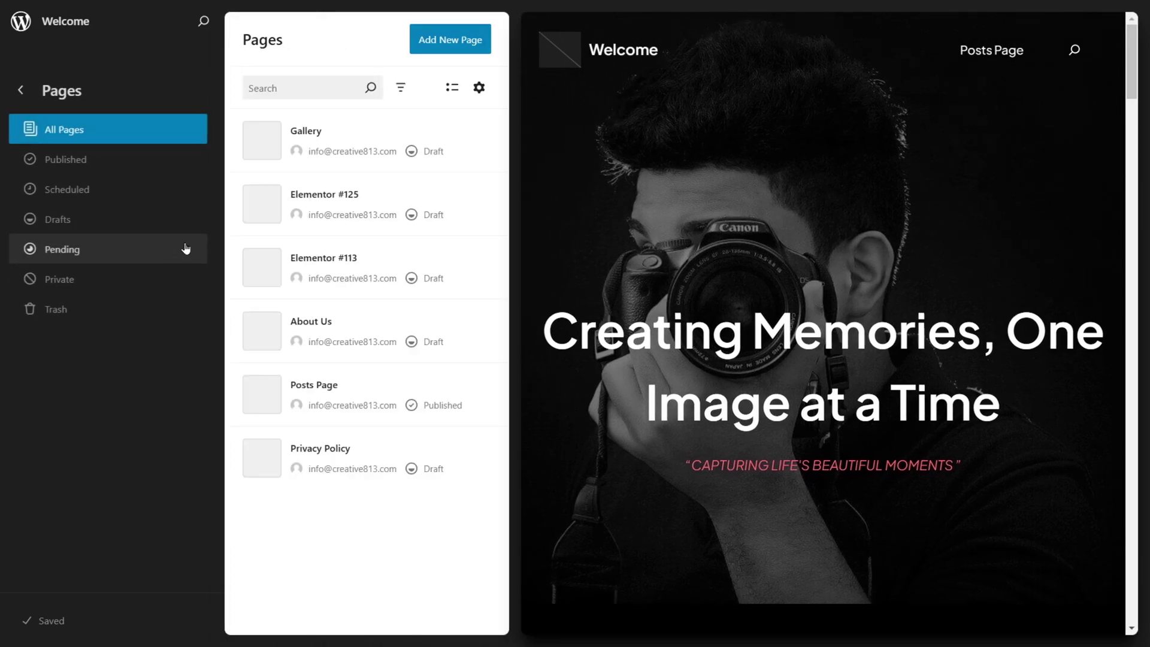
{"action": "left_click", "coordinate": [782, 141]}
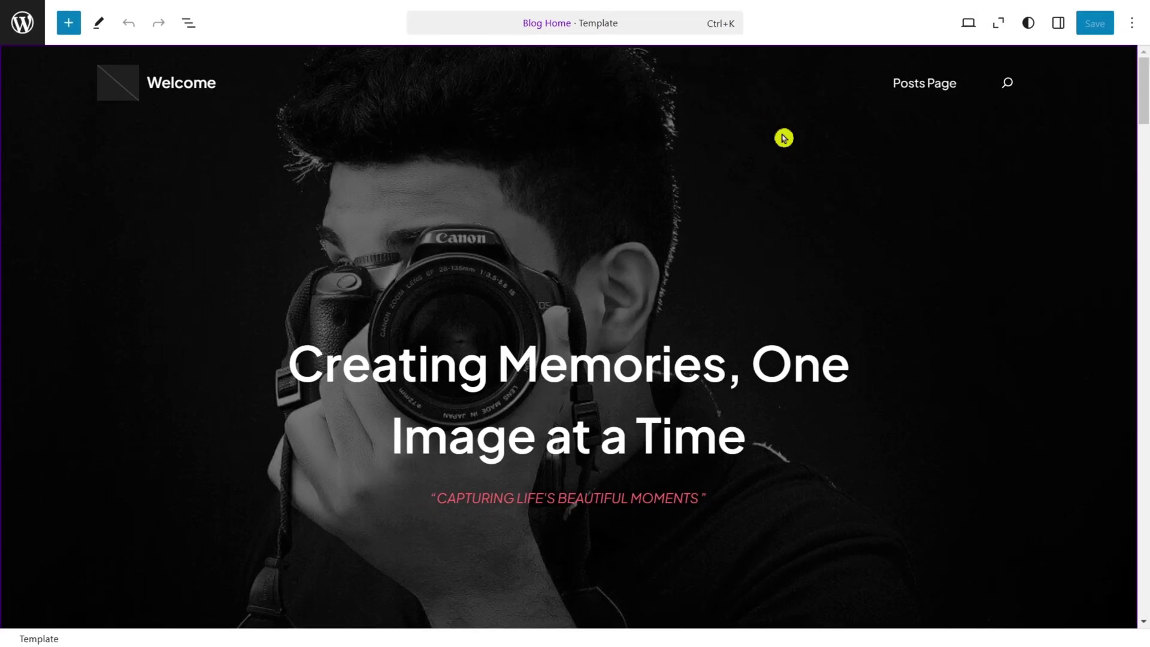
{"action": "scroll", "coordinate": [719, 261], "scroll_direction": "down", "scroll_amount": 4}
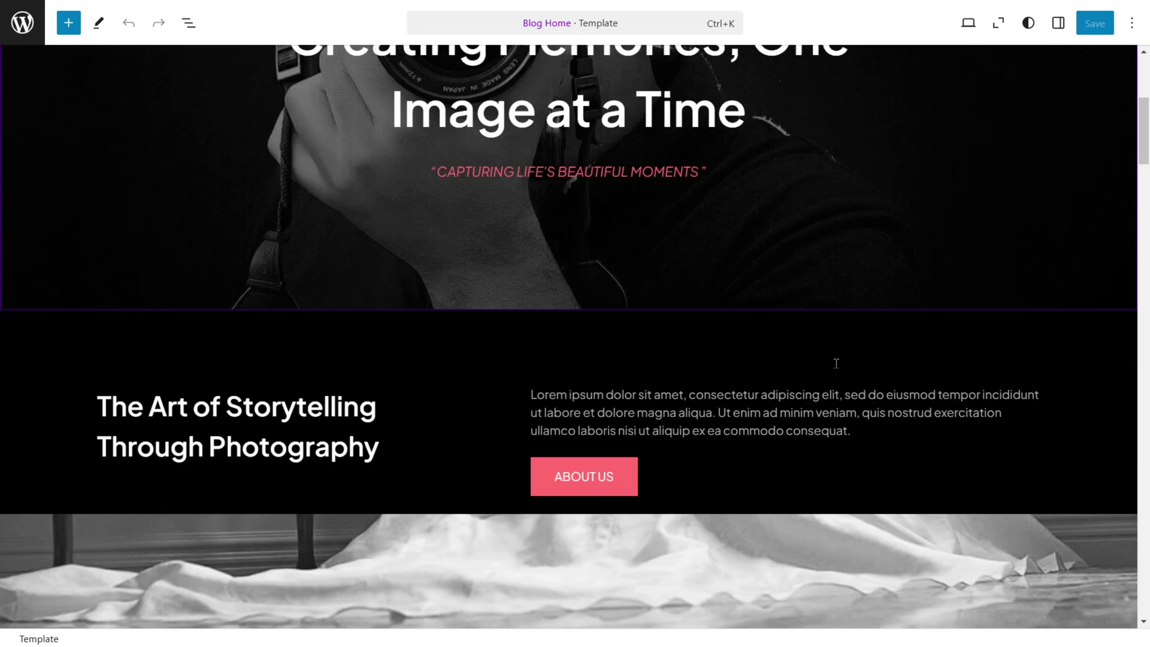
{"action": "scroll", "coordinate": [836, 359], "scroll_direction": "up", "scroll_amount": 1}
{"action": "scroll", "coordinate": [917, 521], "scroll_direction": "down", "scroll_amount": 4}
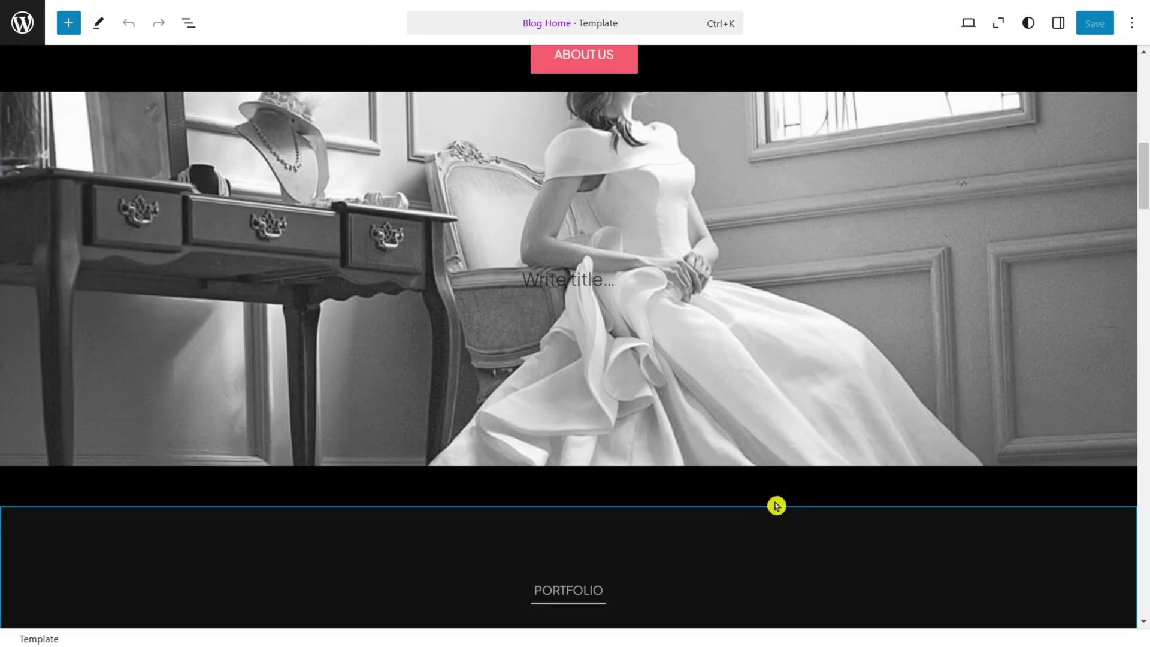
{"action": "scroll", "coordinate": [805, 453], "scroll_direction": "down", "scroll_amount": 3}
{"action": "scroll", "coordinate": [805, 453], "scroll_direction": "down", "scroll_amount": 3}
{"action": "scroll", "coordinate": [782, 436], "scroll_direction": "up", "scroll_amount": 10}
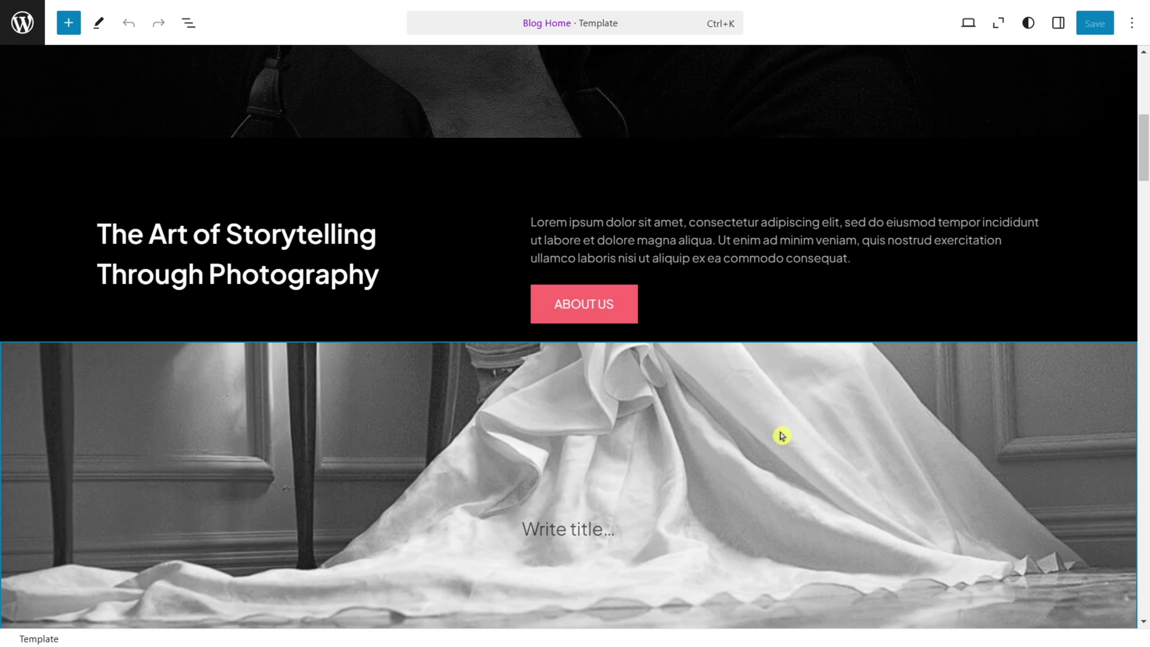
{"action": "scroll", "coordinate": [782, 437], "scroll_direction": "up", "scroll_amount": 5}
{"action": "left_click", "coordinate": [22, 23]}
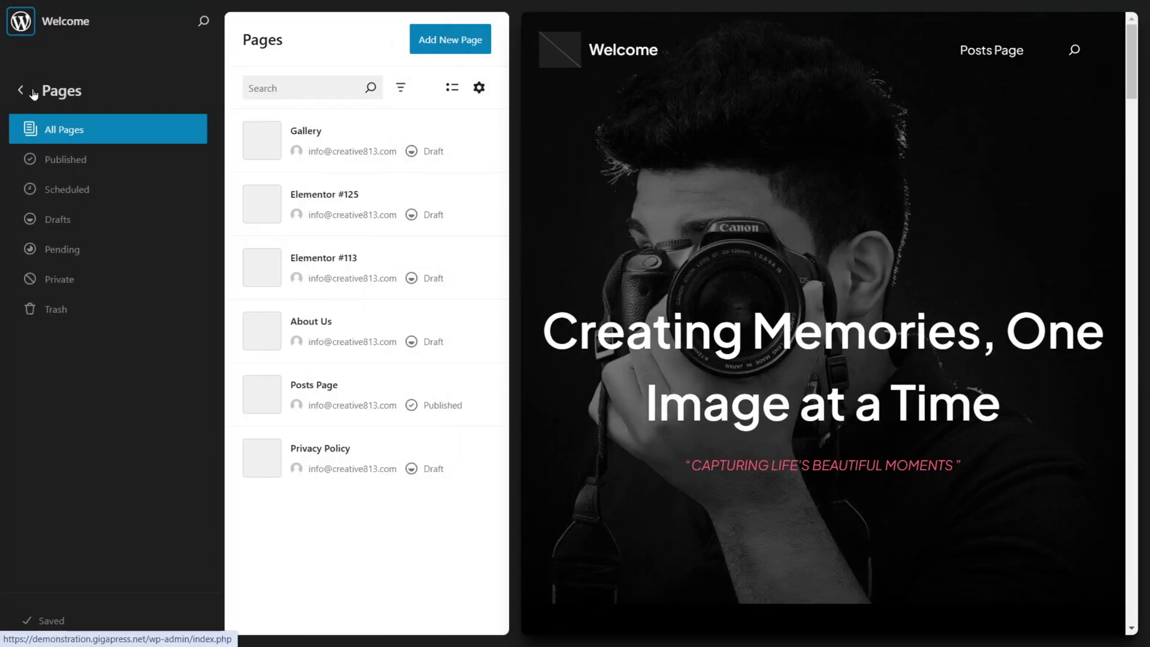
Step: Draft a new page titled 'Gallery' and open it in the block editor
{"action": "left_click", "coordinate": [450, 40]}
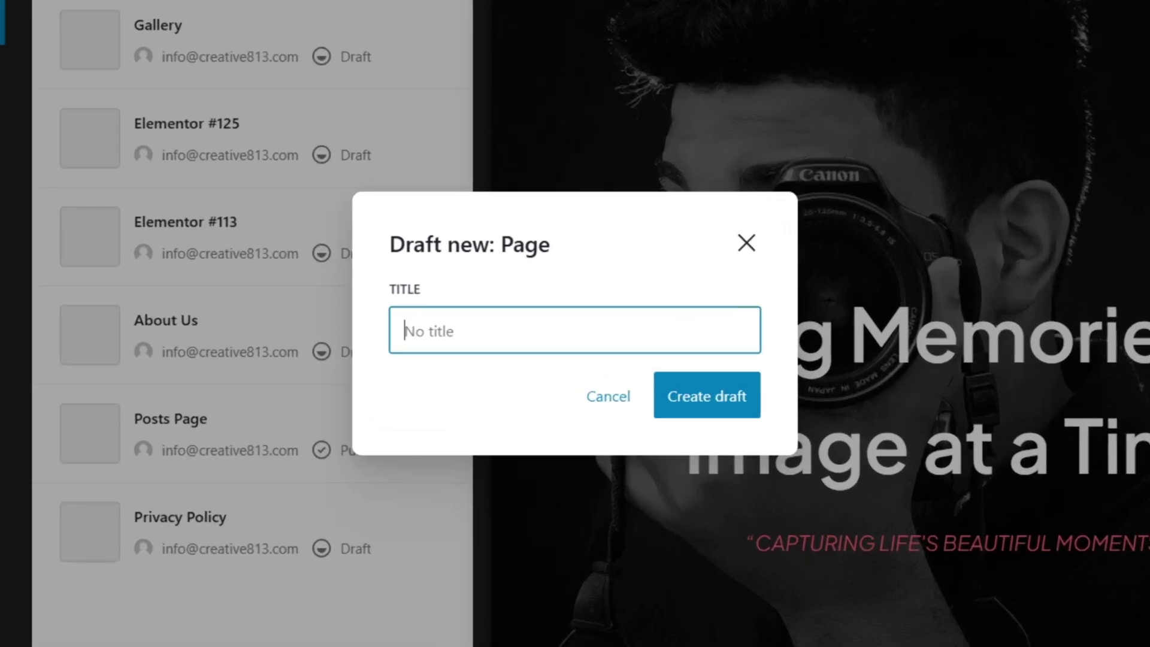
{"action": "type", "text": "Gallery"}
{"action": "left_click", "coordinate": [688, 396]}
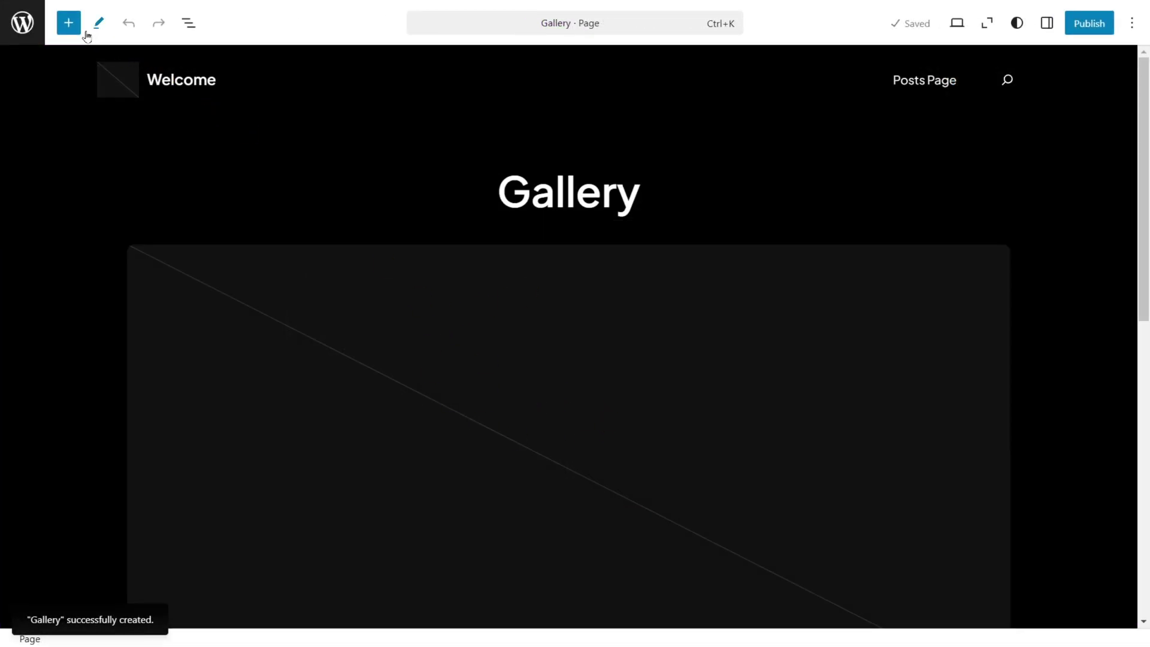
Step: Show the block inserter beside the Gallery page draft
{"action": "left_click", "coordinate": [68, 23]}
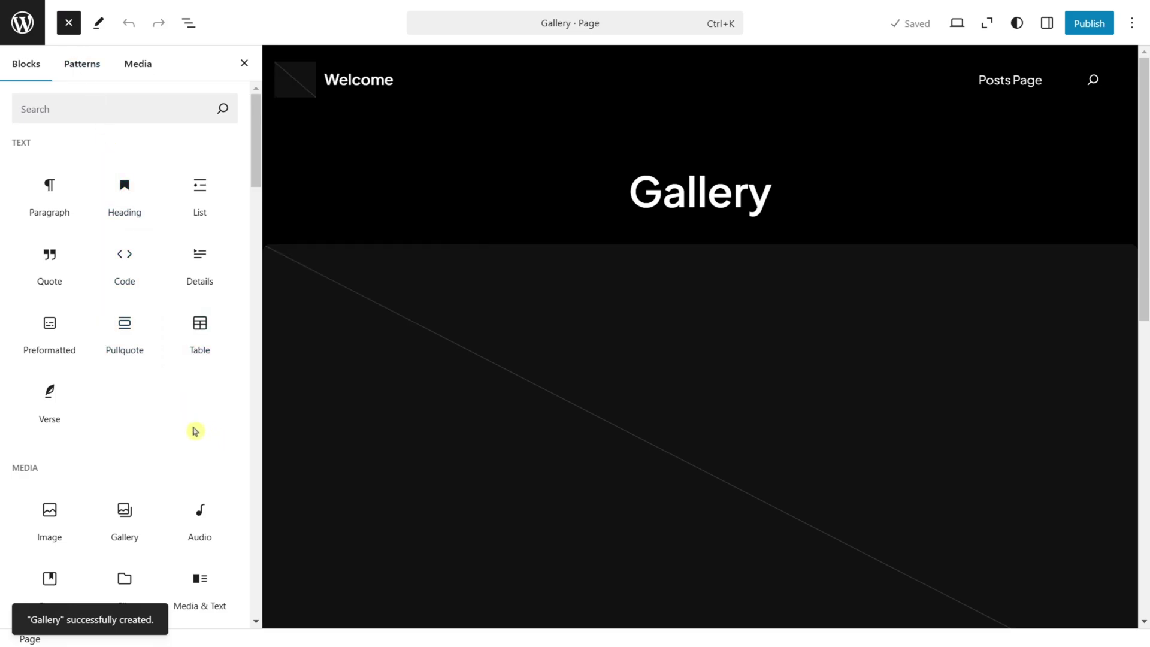
{"action": "scroll", "coordinate": [209, 423], "scroll_direction": "down", "scroll_amount": 2}
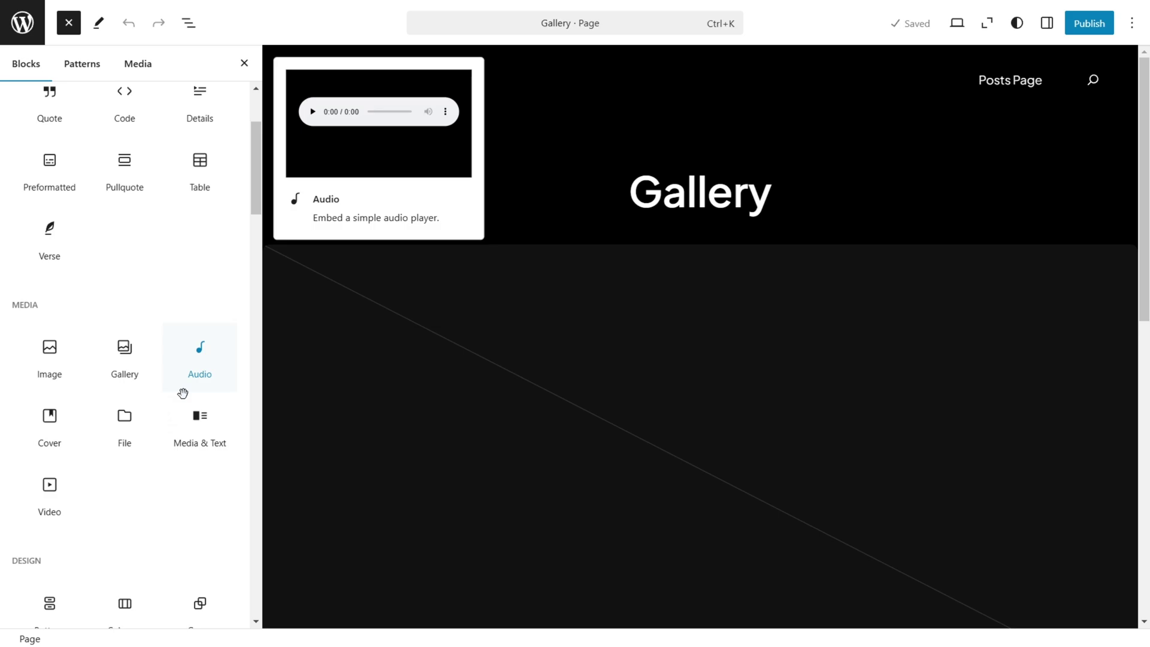
{"action": "scroll", "coordinate": [206, 396], "scroll_direction": "down", "scroll_amount": 2}
{"action": "scroll", "coordinate": [189, 390], "scroll_direction": "down", "scroll_amount": 3}
{"action": "scroll", "coordinate": [178, 387], "scroll_direction": "down", "scroll_amount": 3}
{"action": "scroll", "coordinate": [178, 386], "scroll_direction": "down", "scroll_amount": 2}
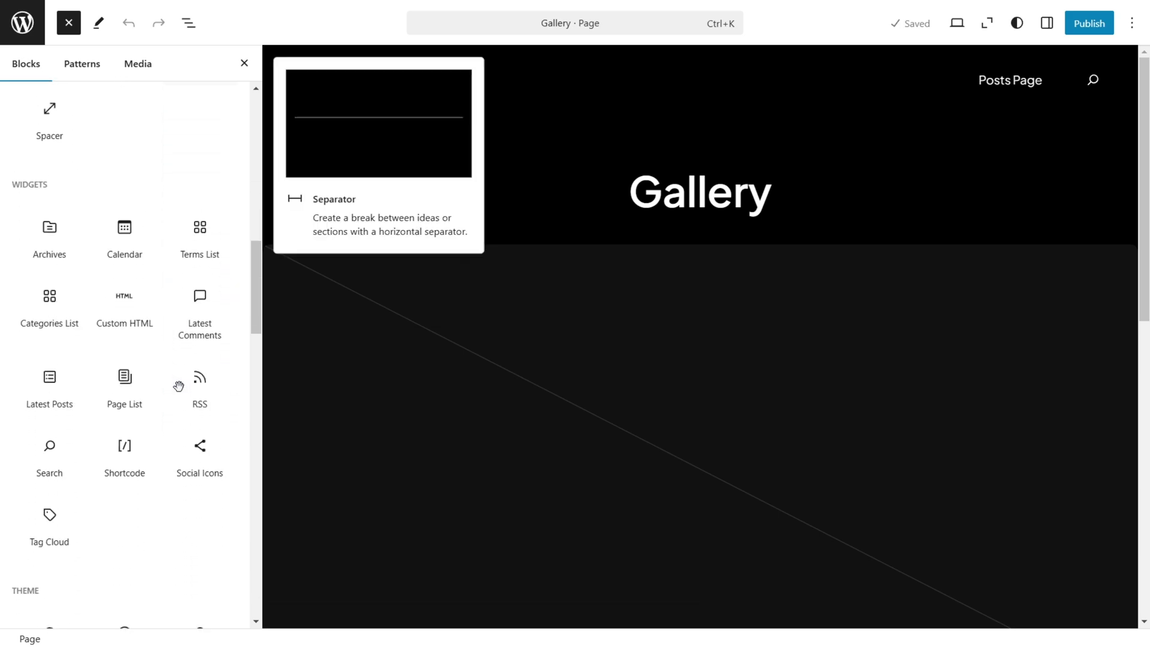
{"action": "scroll", "coordinate": [178, 387], "scroll_direction": "up", "scroll_amount": 5}
{"action": "scroll", "coordinate": [136, 382], "scroll_direction": "up", "scroll_amount": 2}
{"action": "scroll", "coordinate": [102, 382], "scroll_direction": "up", "scroll_amount": 2}
{"action": "scroll", "coordinate": [81, 360], "scroll_direction": "up", "scroll_amount": 3}
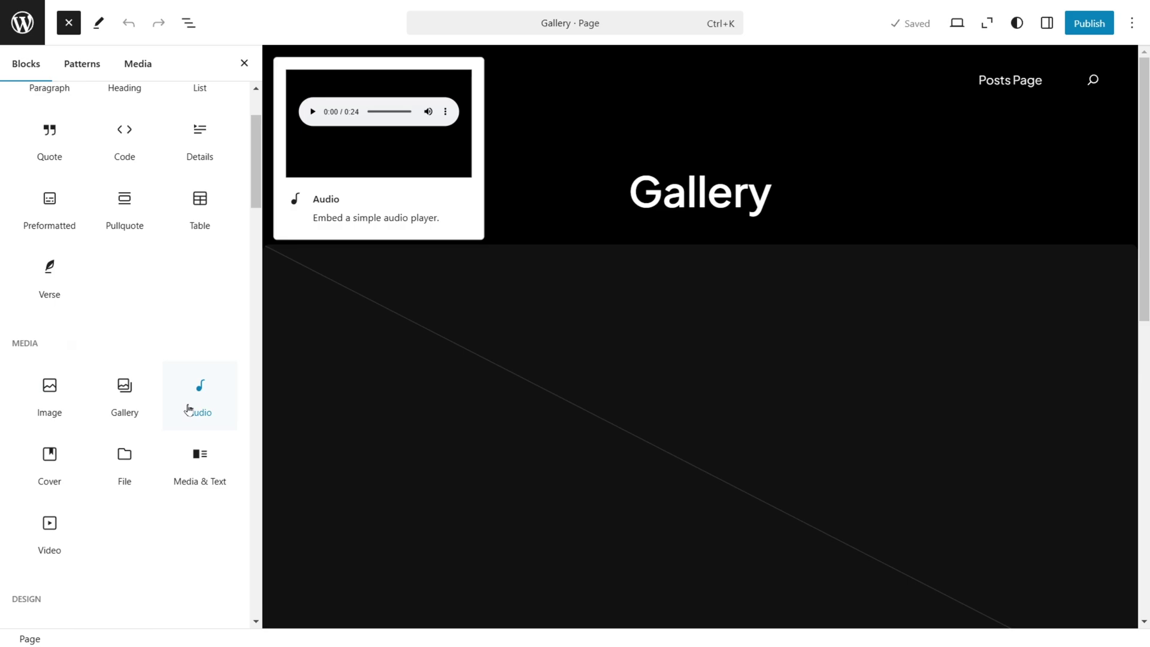
{"action": "scroll", "coordinate": [189, 408], "scroll_direction": "up", "scroll_amount": 2}
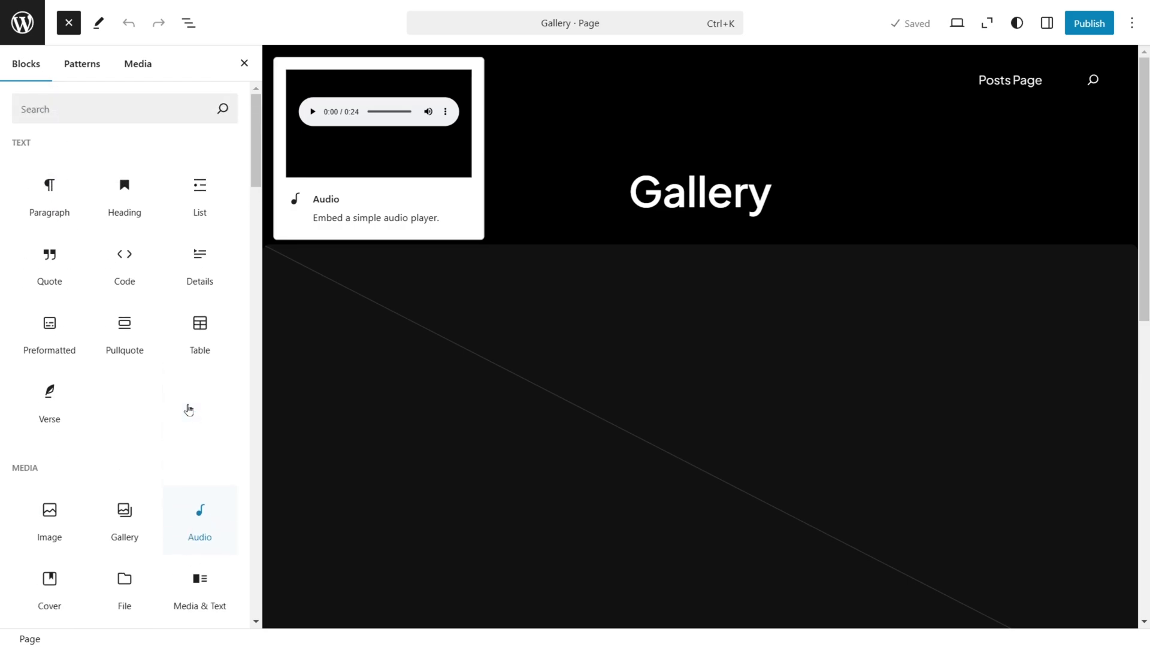
Step: Browse all block patterns, then the Gallery pattern category
{"action": "left_click", "coordinate": [81, 64]}
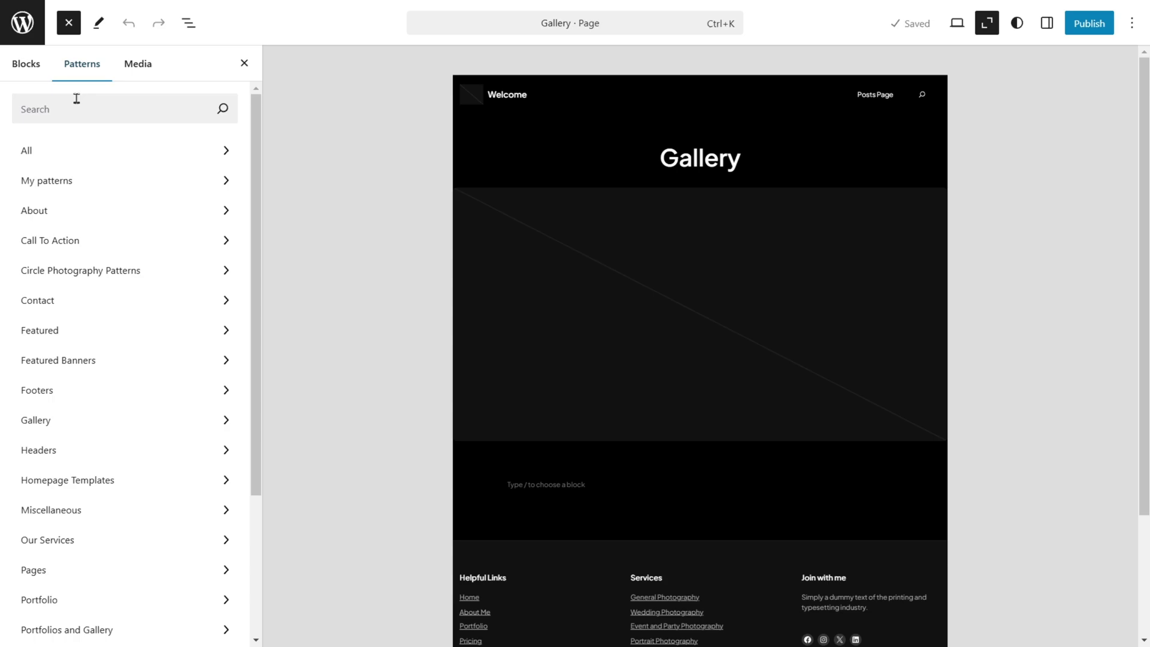
{"action": "left_click", "coordinate": [80, 153]}
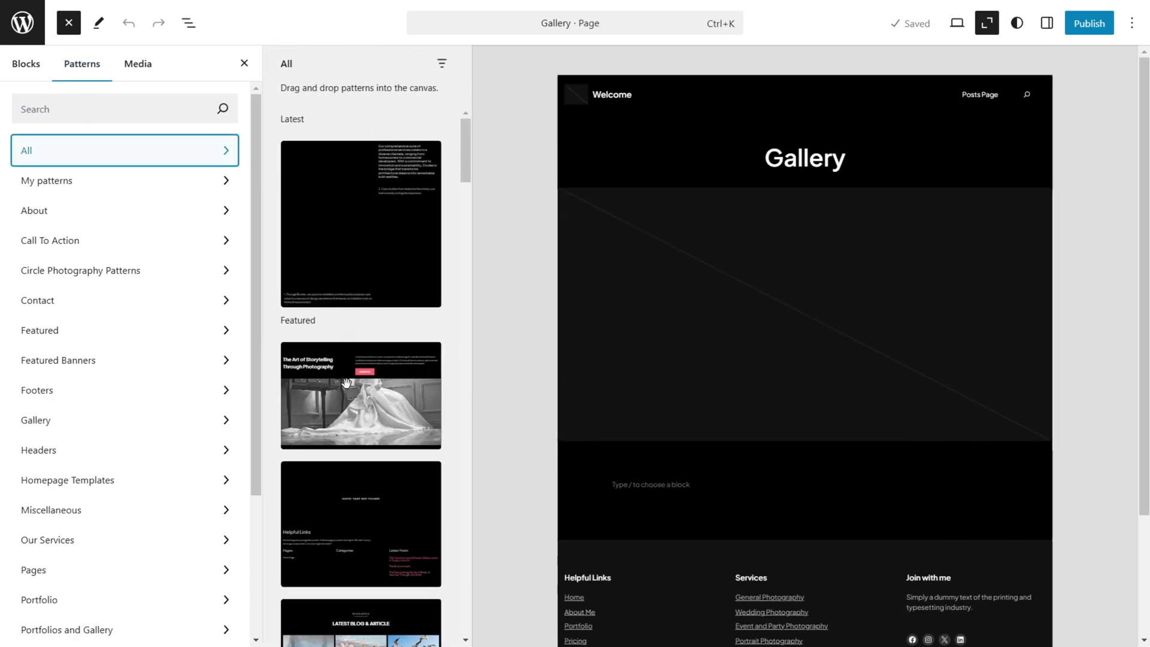
{"action": "scroll", "coordinate": [354, 428], "scroll_direction": "down", "scroll_amount": 2}
{"action": "scroll", "coordinate": [354, 428], "scroll_direction": "down", "scroll_amount": 5}
{"action": "scroll", "coordinate": [354, 429], "scroll_direction": "down", "scroll_amount": 3}
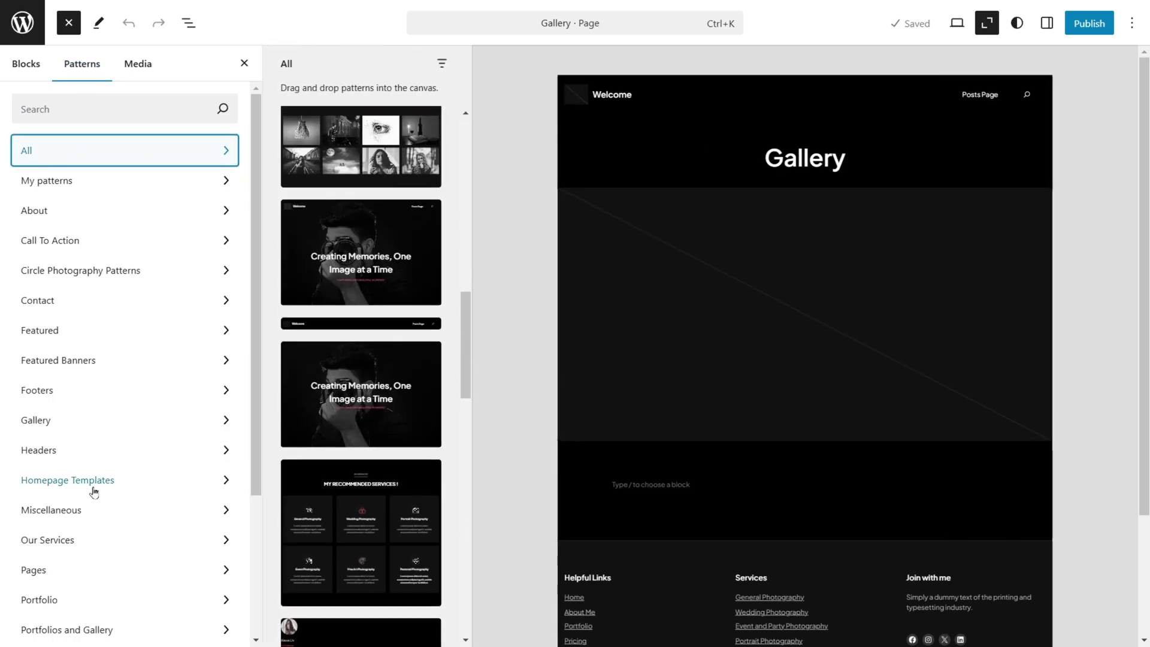
{"action": "left_click", "coordinate": [70, 423]}
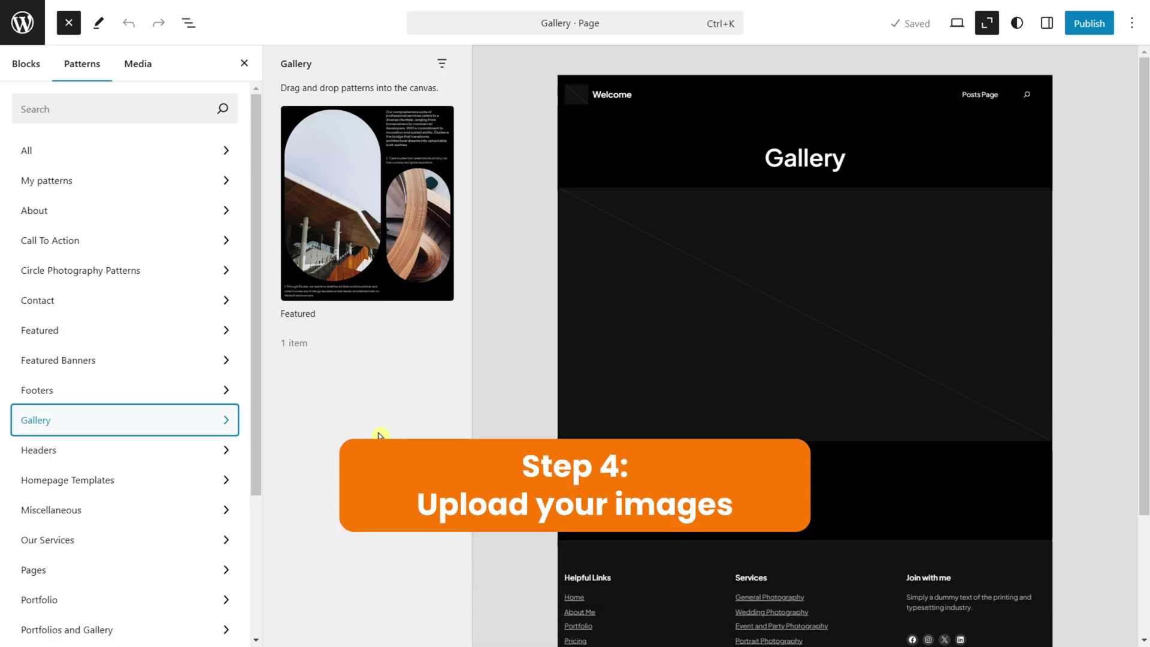
Step: Close the inserter and go back through Pages to the admin Dashboard
{"action": "left_click", "coordinate": [68, 22]}
{"action": "left_click", "coordinate": [23, 25]}
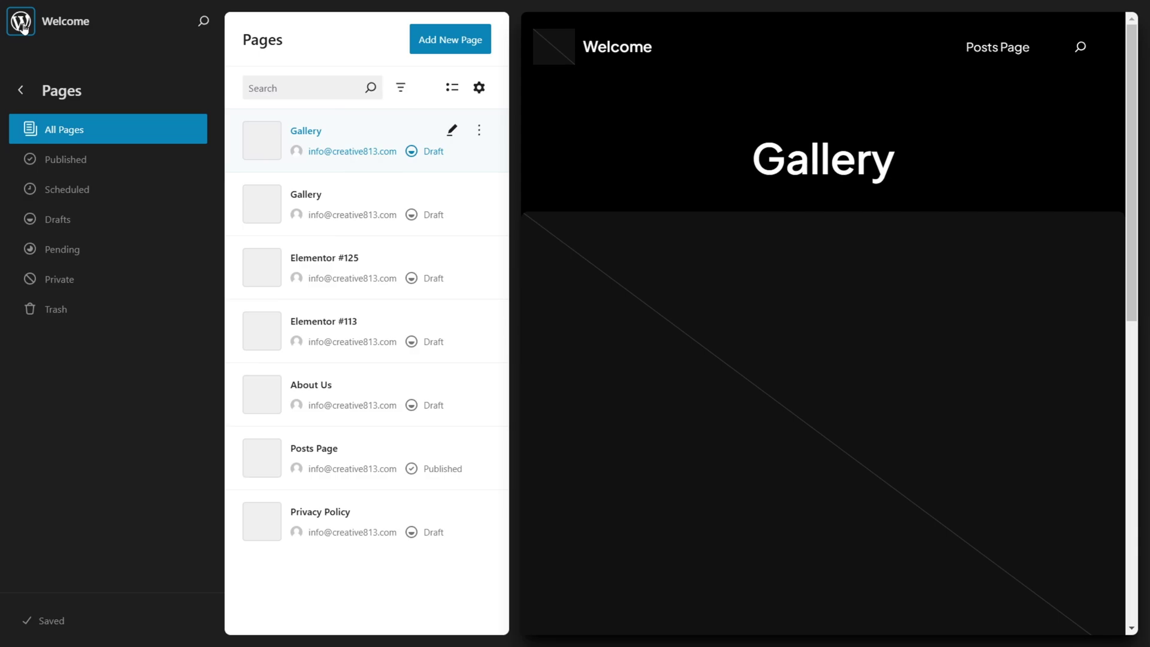
{"action": "left_click", "coordinate": [22, 22]}
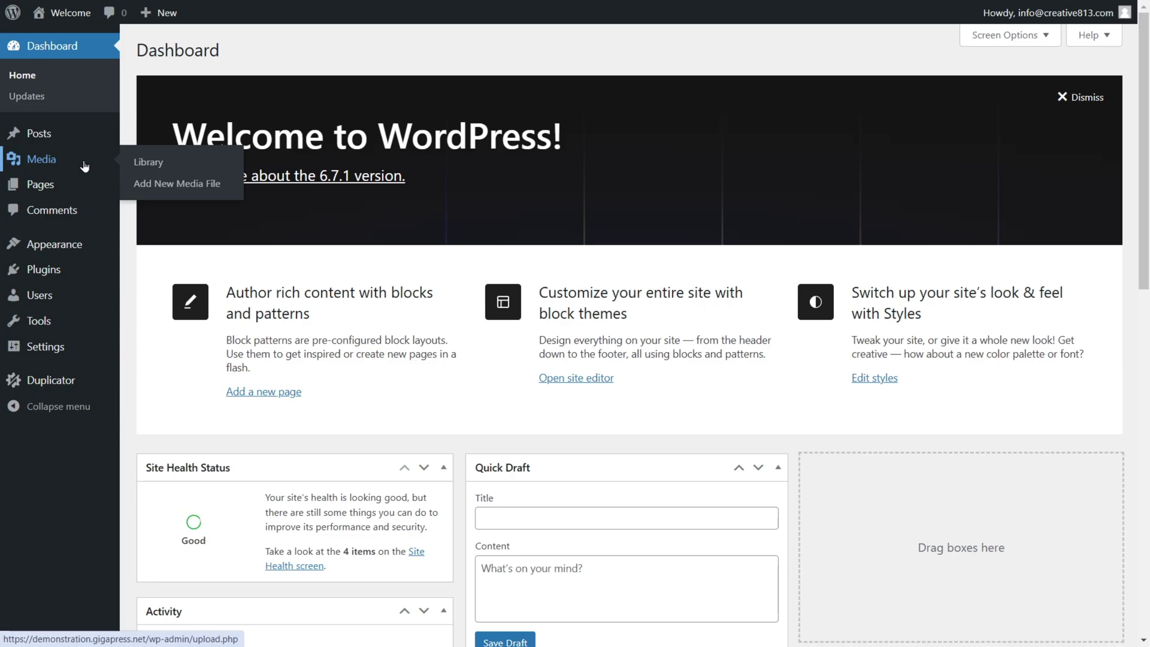
Step: Upload the soldier image from the BLINDED SOLDIER folder to the Media Library
{"action": "left_click", "coordinate": [148, 160]}
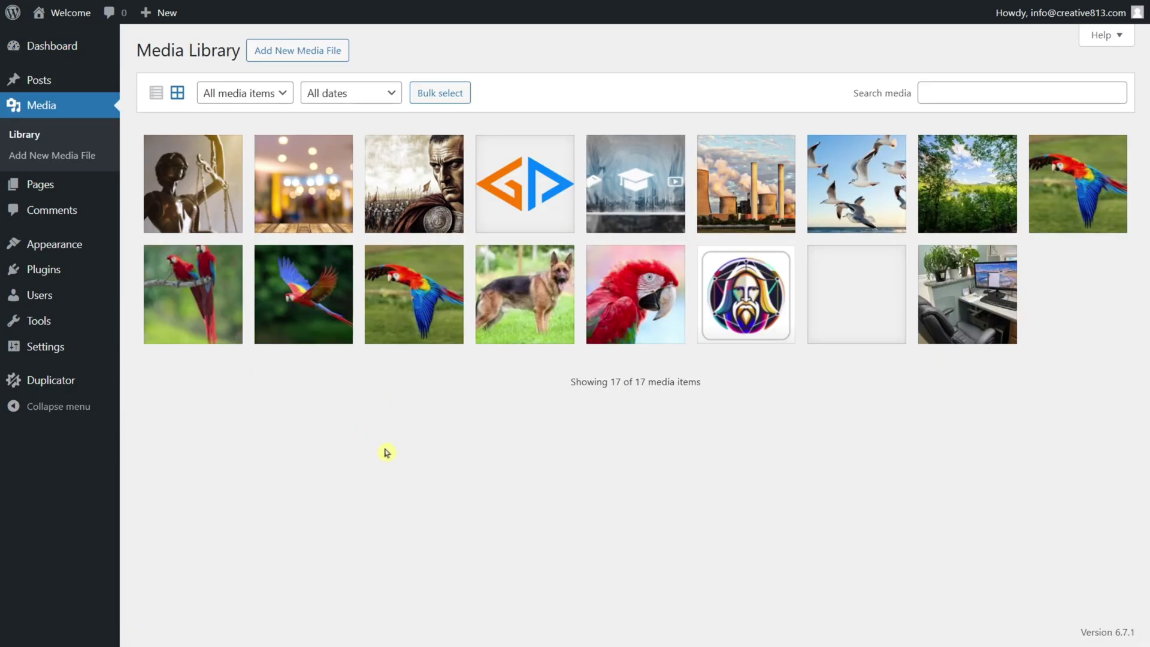
{"action": "left_click", "coordinate": [325, 51]}
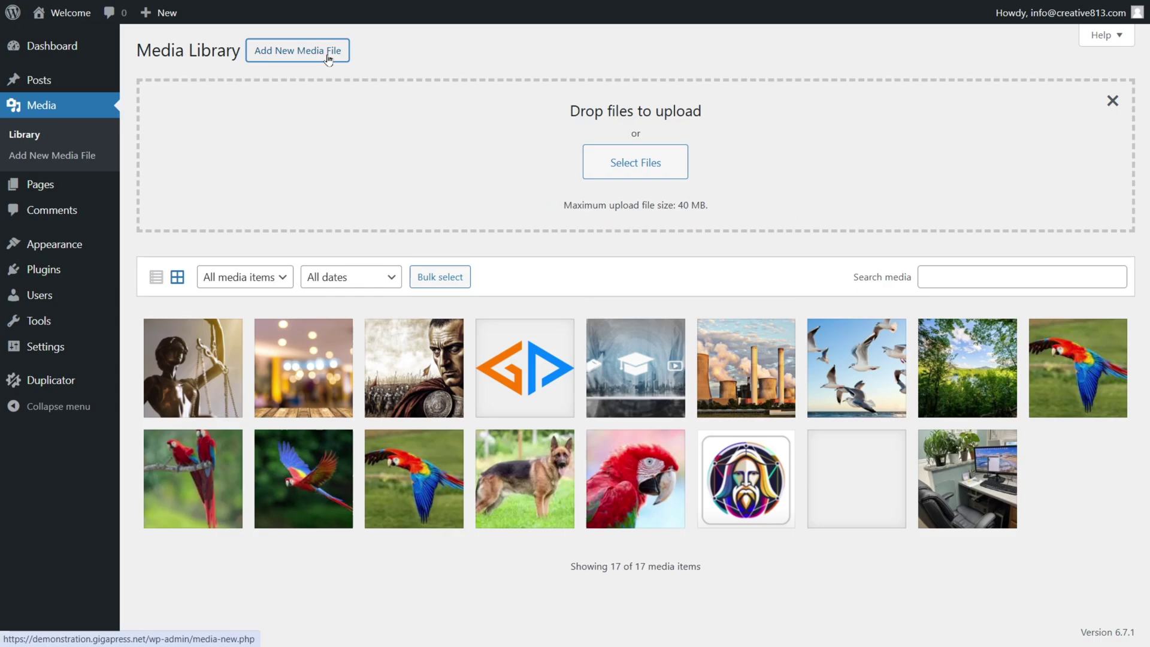
{"action": "left_click", "coordinate": [665, 166]}
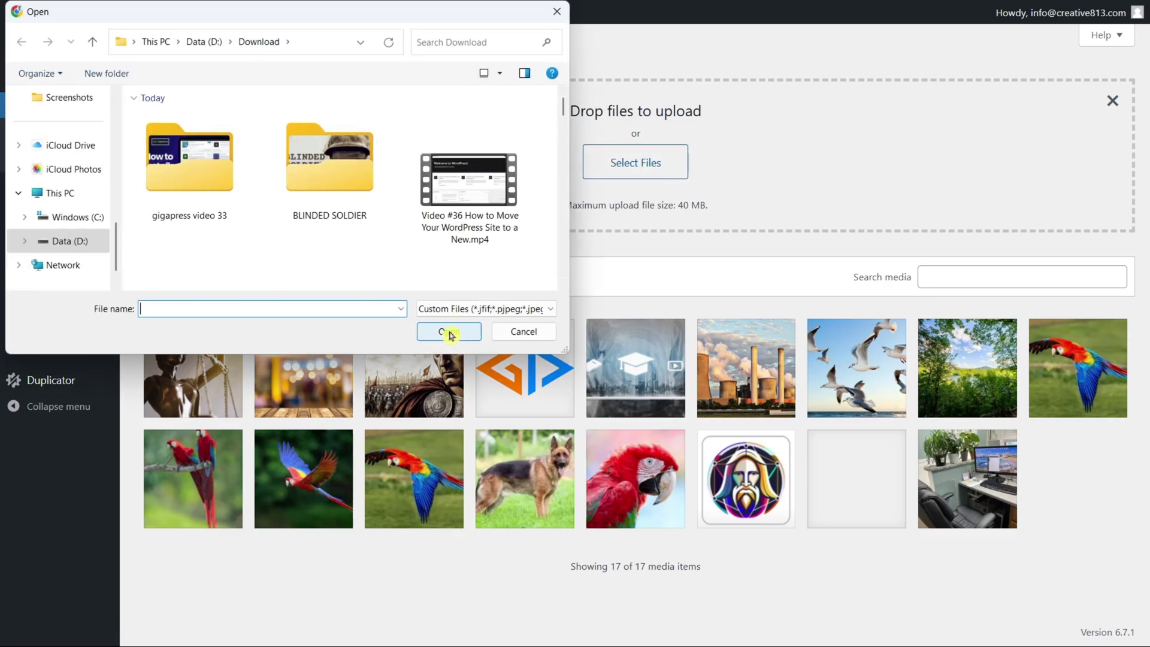
{"action": "double_click", "coordinate": [329, 157]}
{"action": "double_click", "coordinate": [188, 159]}
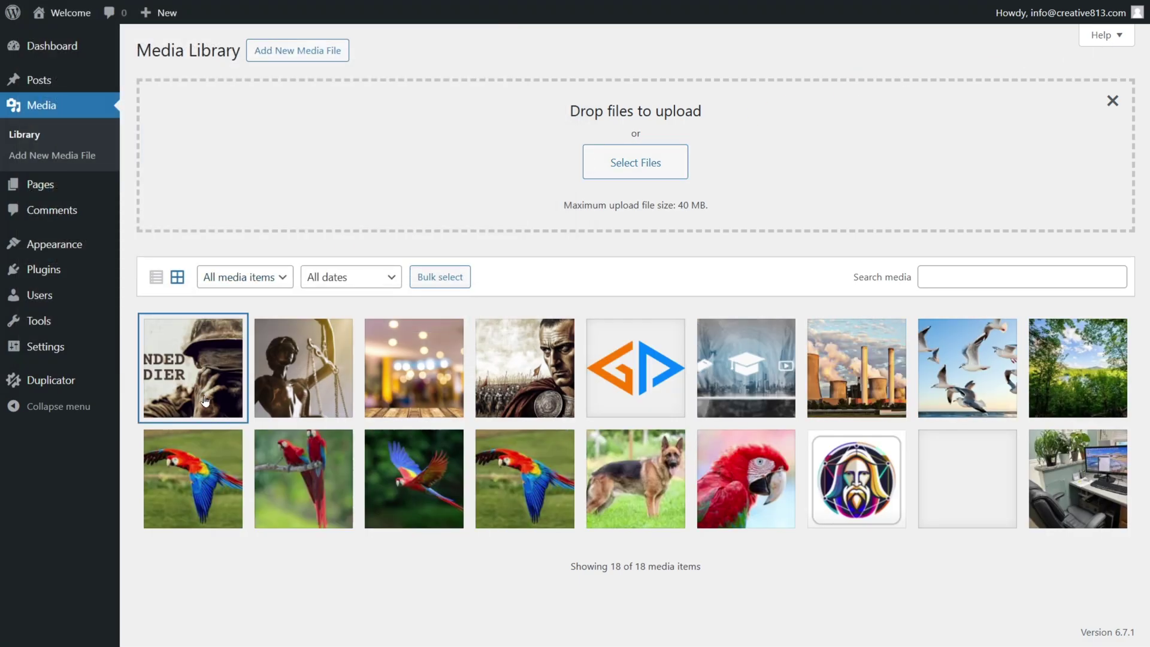
Step: Review the uploaded image's details, then open the NextGEN Download Gallery plugin details
{"action": "left_click", "coordinate": [205, 400]}
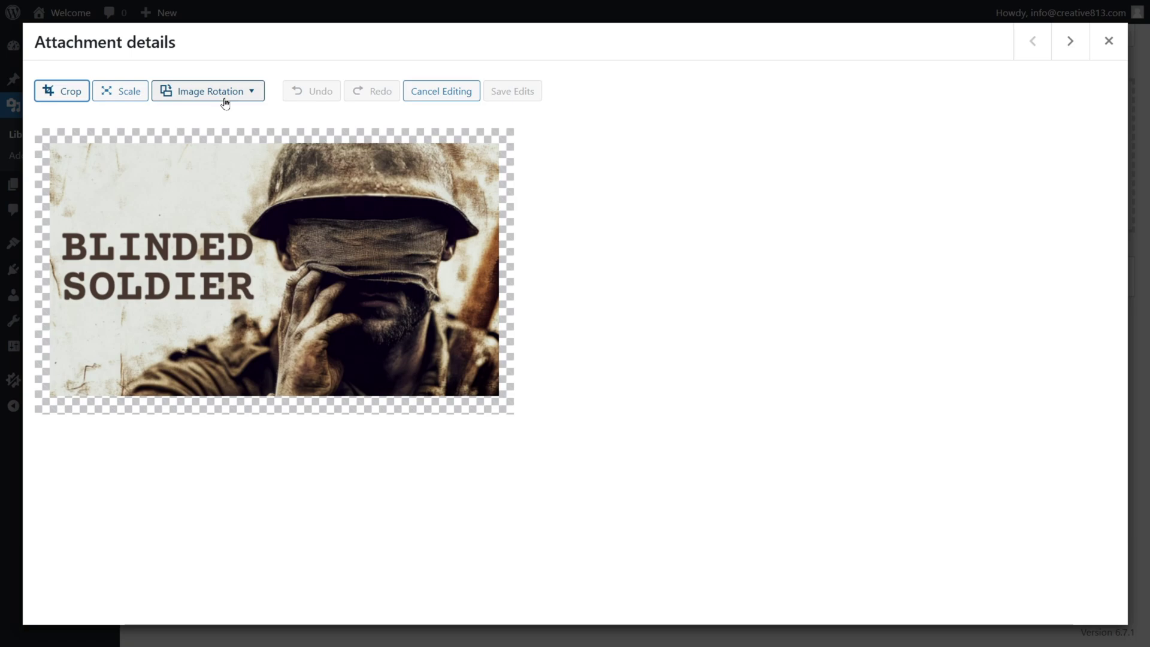
{"action": "left_click", "coordinate": [1109, 40]}
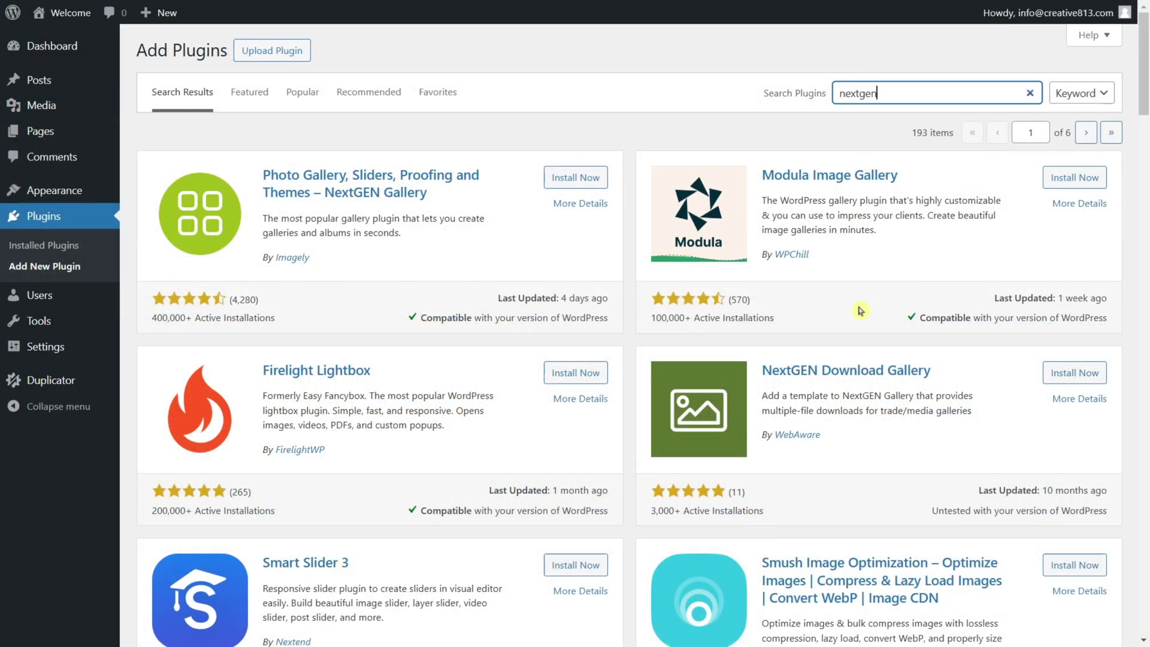
{"action": "left_click", "coordinate": [860, 370]}
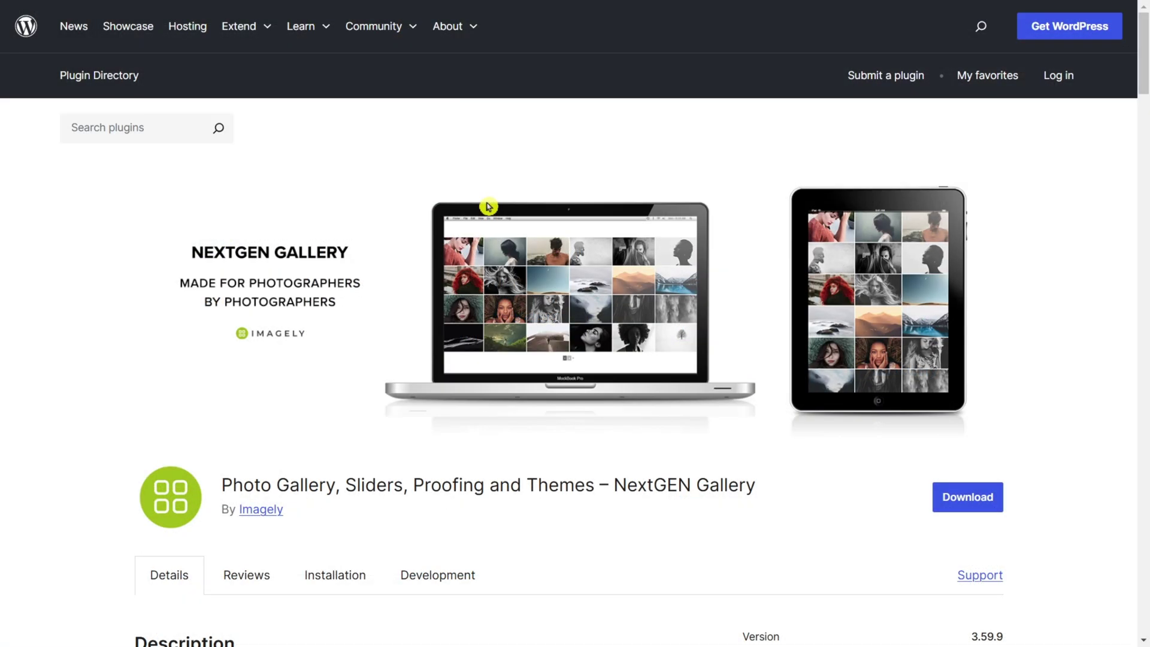
Step: Open the NextGEN Gallery listing in a new tab and follow the Imagely author link
{"action": "middle_click", "coordinate": [1010, 199]}
{"action": "left_click", "coordinate": [262, 511]}
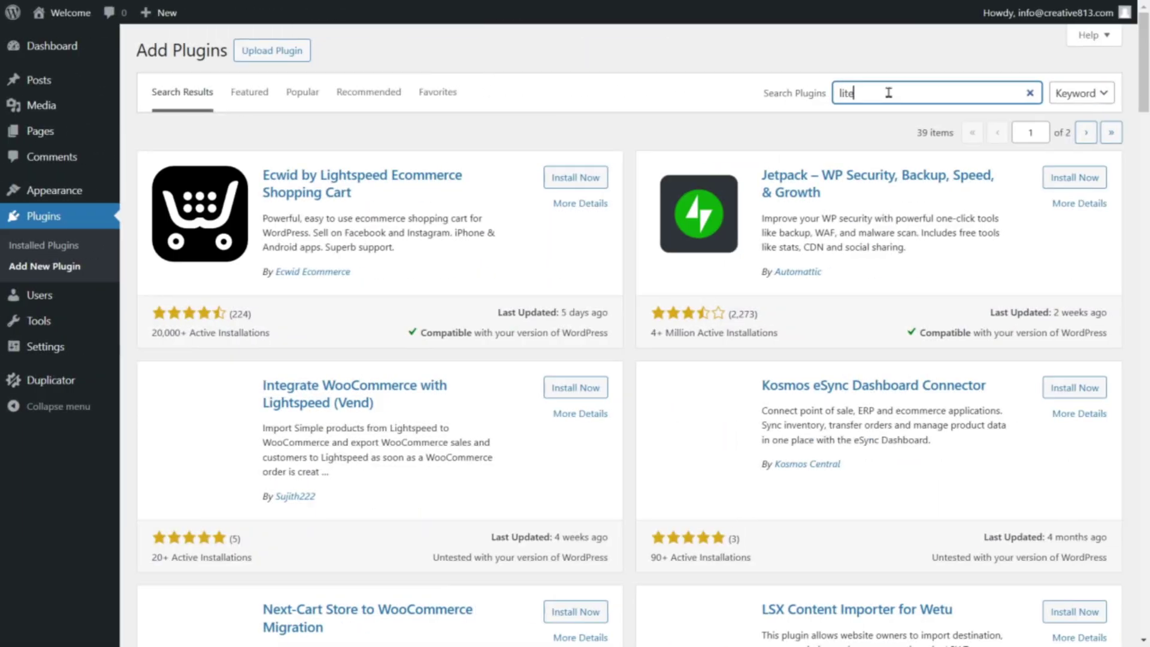
{"action": "type", "text": "litespeed"}
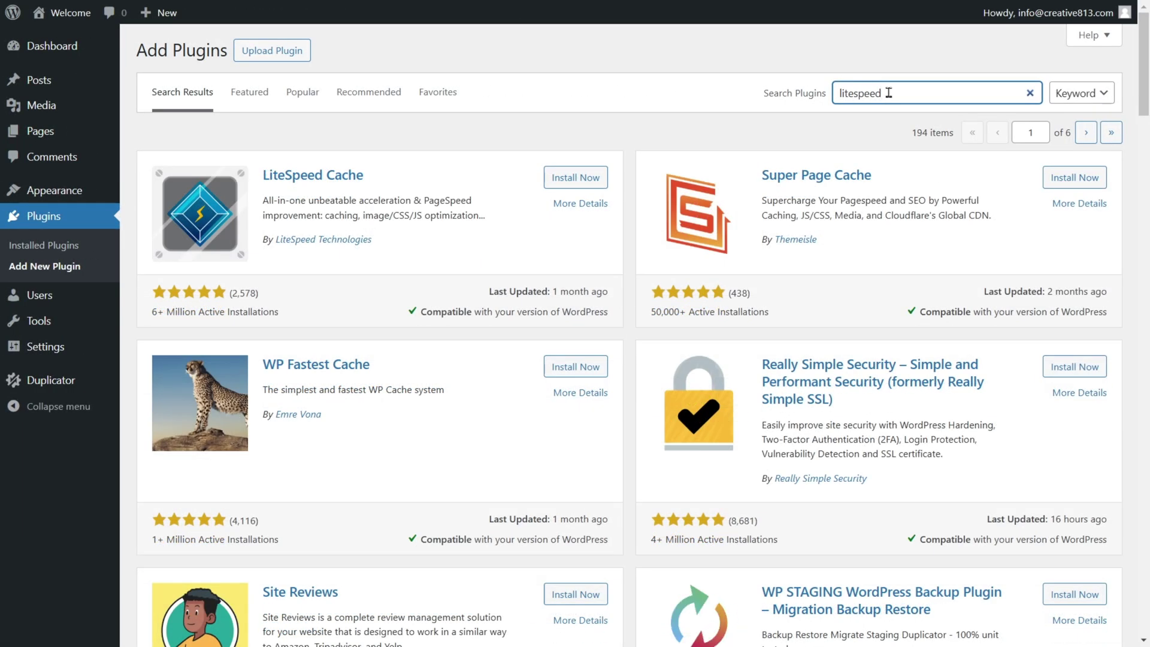
Step: Open the LiteSpeed Cache details from the 'litespeed' search results
{"action": "left_click", "coordinate": [314, 175]}
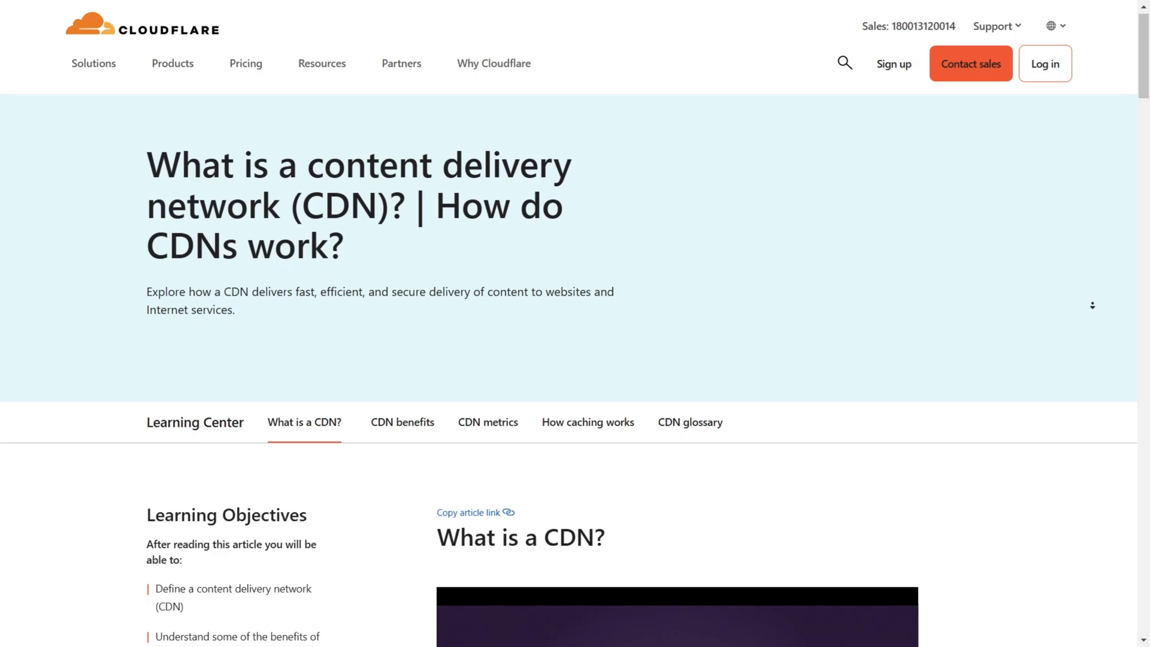
{"action": "scroll", "coordinate": [1094, 255], "scroll_direction": "down", "scroll_amount": 3}
{"action": "scroll", "coordinate": [1093, 256], "scroll_direction": "down", "scroll_amount": 3}
{"action": "scroll", "coordinate": [1093, 270], "scroll_direction": "down", "scroll_amount": 3}
{"action": "scroll", "coordinate": [1090, 294], "scroll_direction": "down", "scroll_amount": 3}
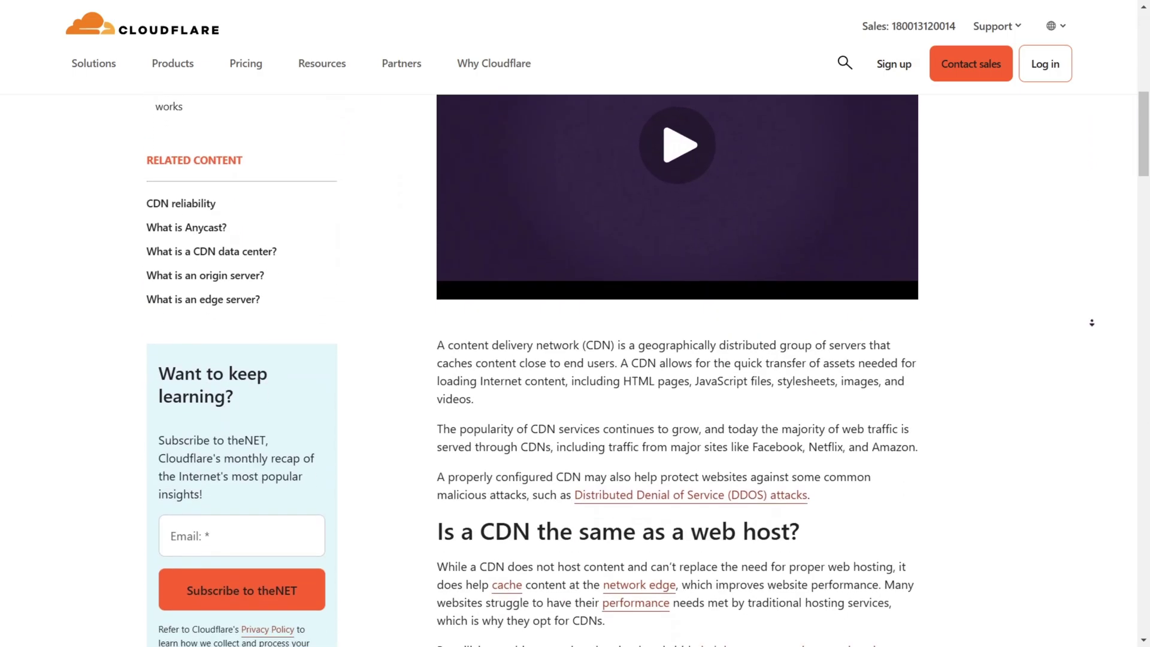
{"action": "scroll", "coordinate": [1090, 294], "scroll_direction": "down", "scroll_amount": 3}
{"action": "scroll", "coordinate": [1092, 296], "scroll_direction": "down", "scroll_amount": 3}
{"action": "scroll", "coordinate": [1094, 298], "scroll_direction": "down", "scroll_amount": 2}
{"action": "scroll", "coordinate": [1094, 298], "scroll_direction": "down", "scroll_amount": 3}
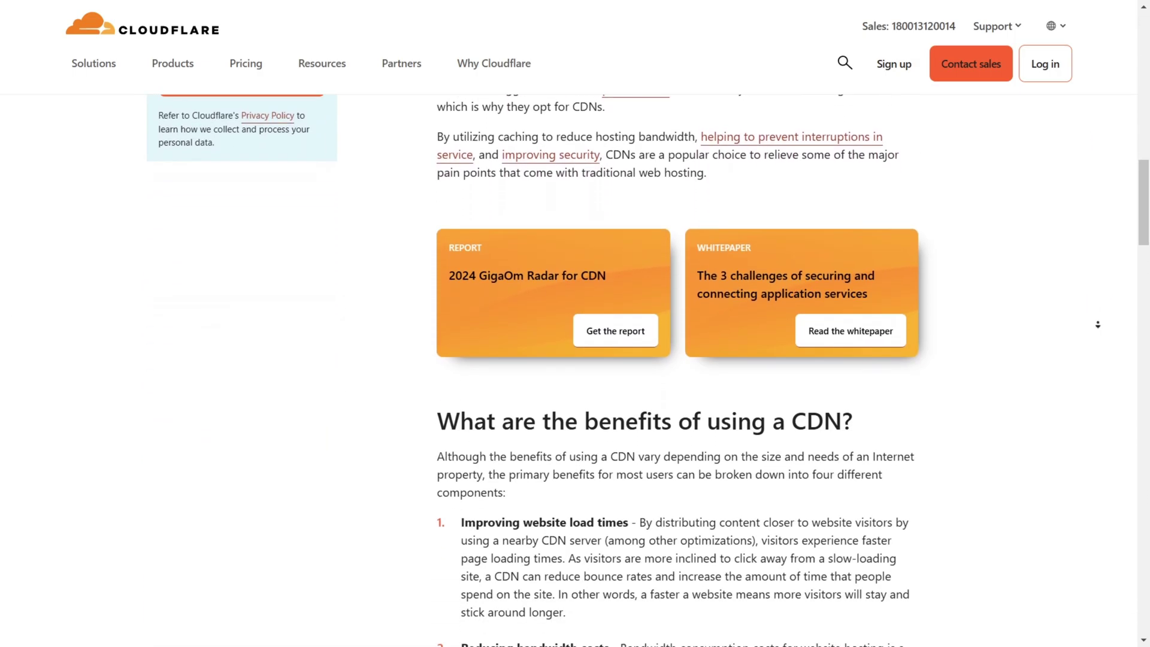
{"action": "scroll", "coordinate": [1094, 298], "scroll_direction": "down", "scroll_amount": 3}
{"action": "scroll", "coordinate": [1093, 298], "scroll_direction": "down", "scroll_amount": 1}
{"action": "scroll", "coordinate": [1093, 296], "scroll_direction": "down", "scroll_amount": 2}
{"action": "scroll", "coordinate": [1093, 296], "scroll_direction": "down", "scroll_amount": 3}
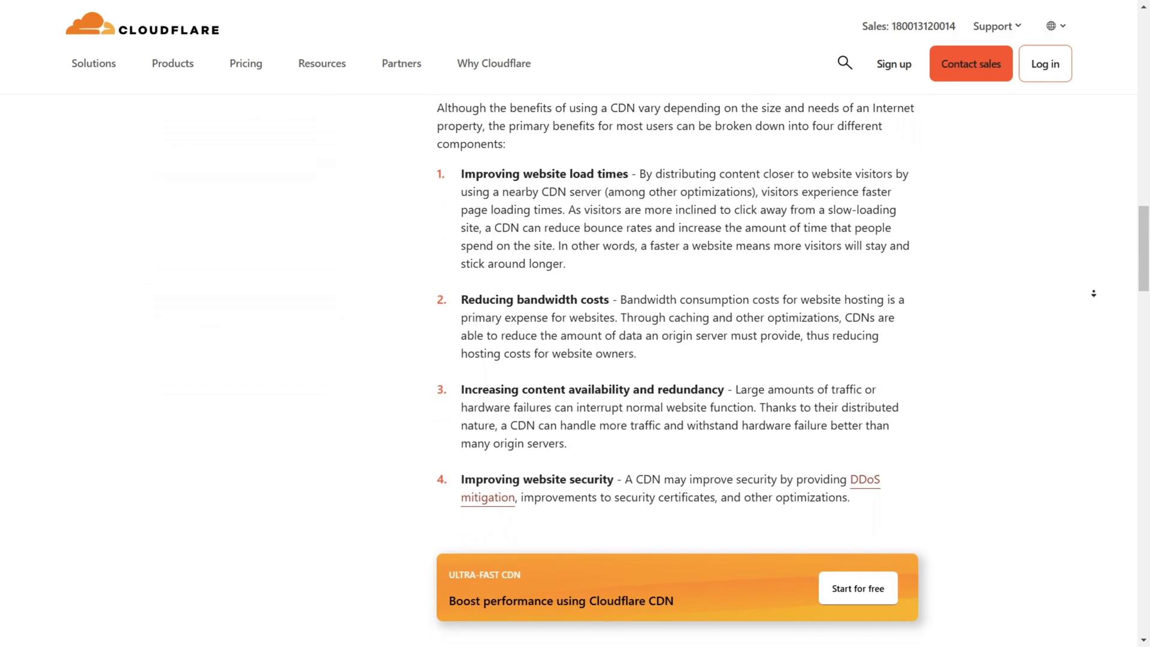
{"action": "scroll", "coordinate": [1092, 297], "scroll_direction": "down", "scroll_amount": 3}
{"action": "scroll", "coordinate": [1093, 297], "scroll_direction": "down", "scroll_amount": 2}
{"action": "scroll", "coordinate": [1093, 296], "scroll_direction": "down", "scroll_amount": 3}
{"action": "scroll", "coordinate": [1093, 296], "scroll_direction": "down", "scroll_amount": 2}
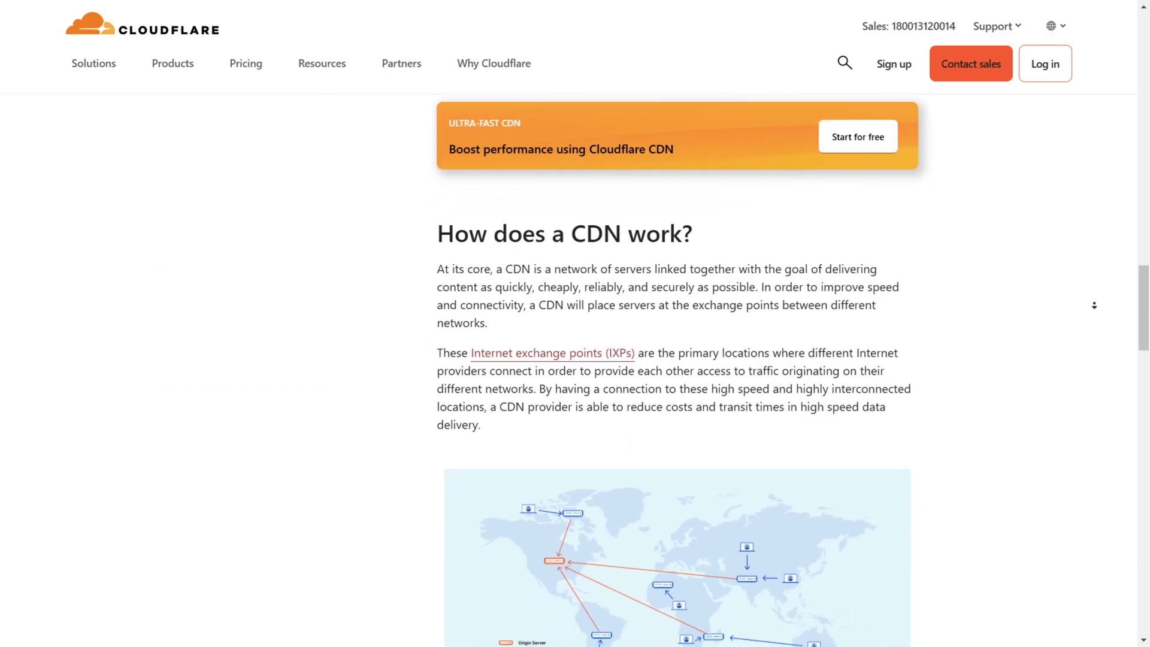
{"action": "scroll", "coordinate": [1093, 297], "scroll_direction": "down", "scroll_amount": 3}
{"action": "scroll", "coordinate": [1092, 296], "scroll_direction": "down", "scroll_amount": 1}
{"action": "scroll", "coordinate": [1094, 290], "scroll_direction": "down", "scroll_amount": 1}
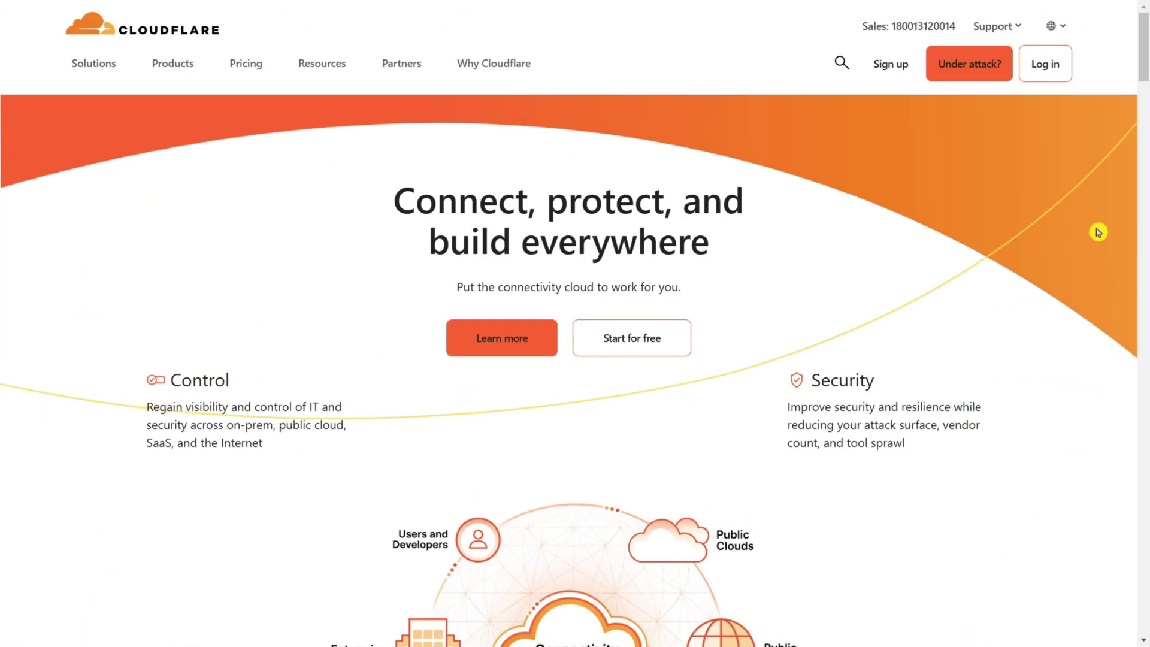
{"action": "scroll", "coordinate": [1094, 230], "scroll_direction": "down", "scroll_amount": 3}
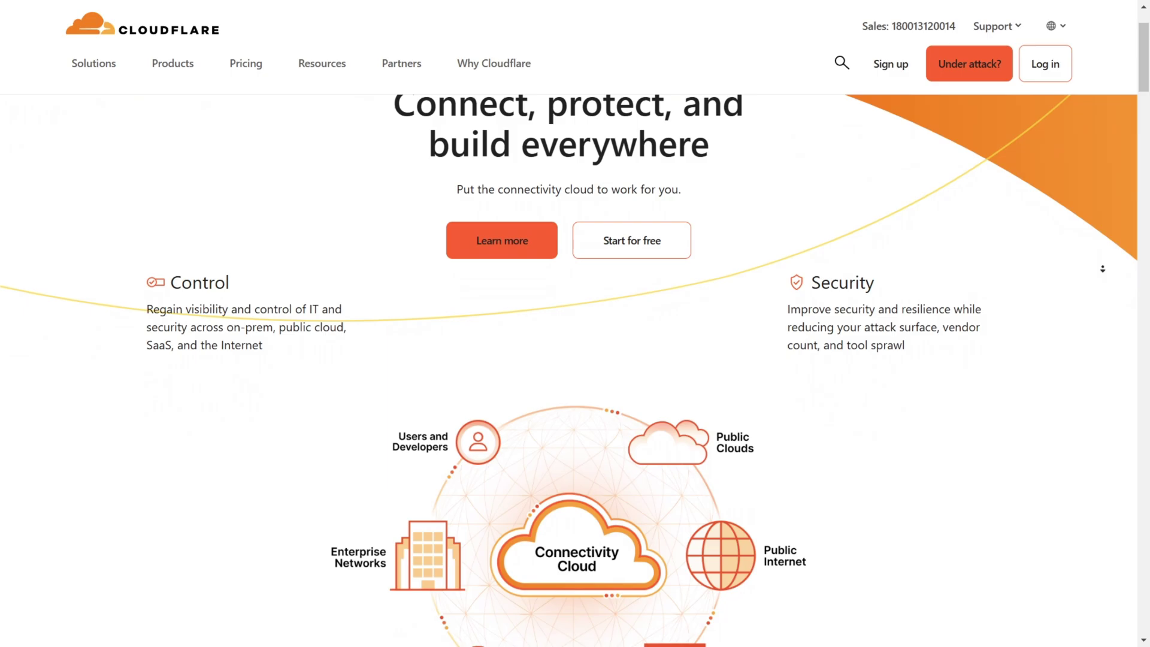
{"action": "scroll", "coordinate": [1104, 268], "scroll_direction": "down", "scroll_amount": 3}
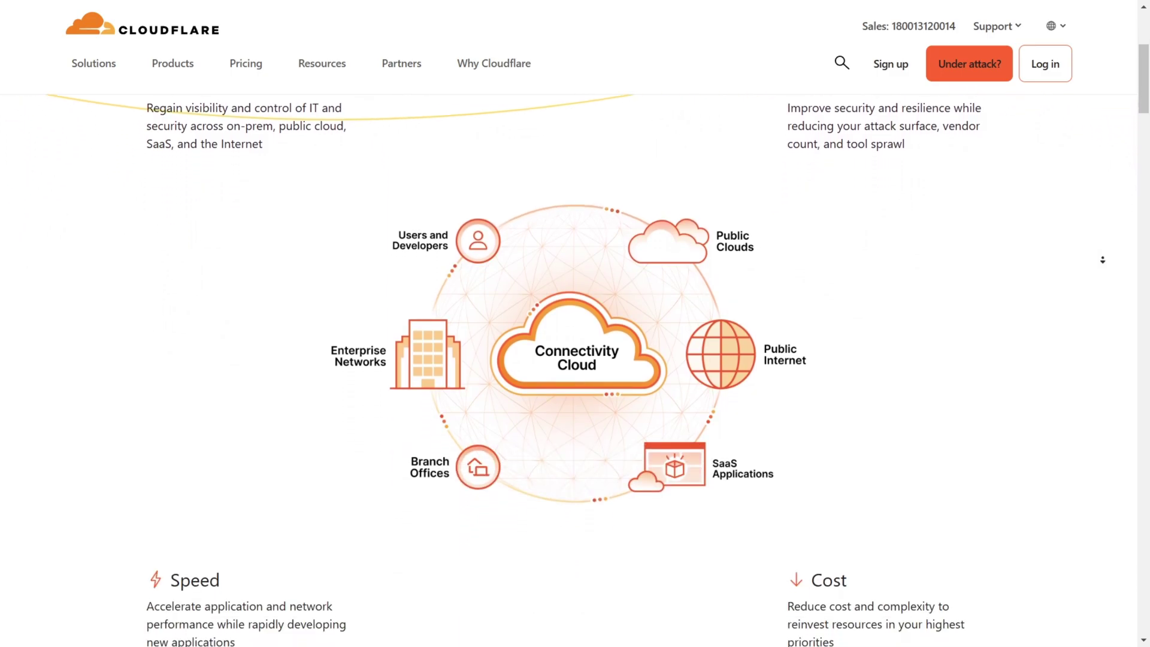
{"action": "scroll", "coordinate": [1105, 259], "scroll_direction": "down", "scroll_amount": 3}
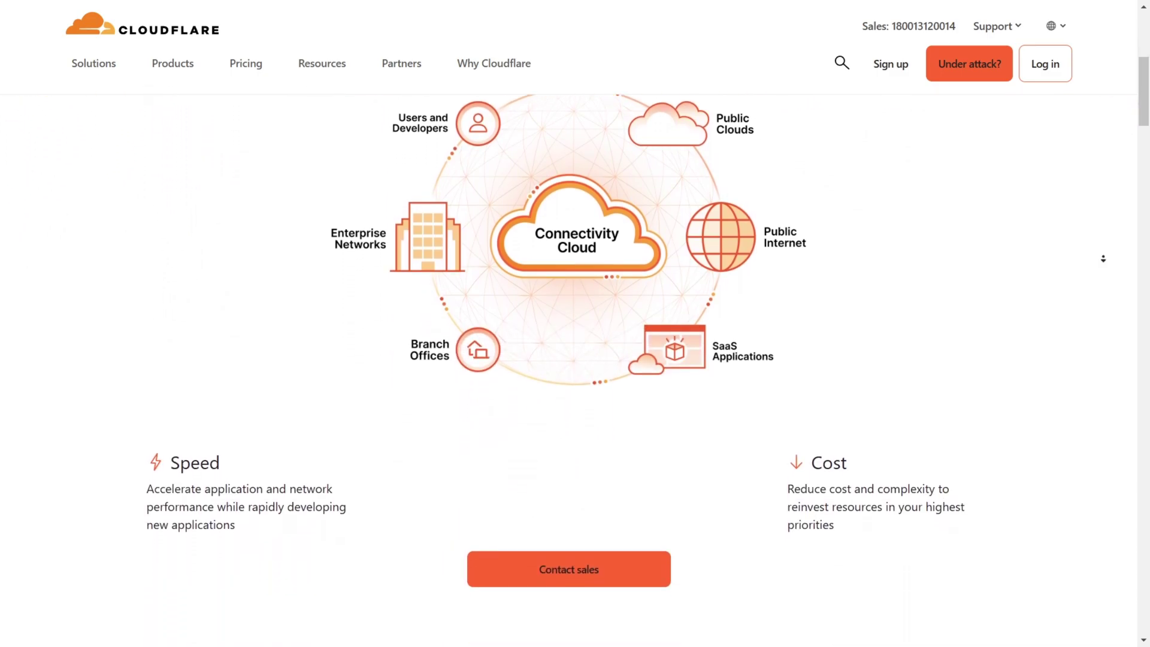
{"action": "scroll", "coordinate": [1104, 259], "scroll_direction": "down", "scroll_amount": 2}
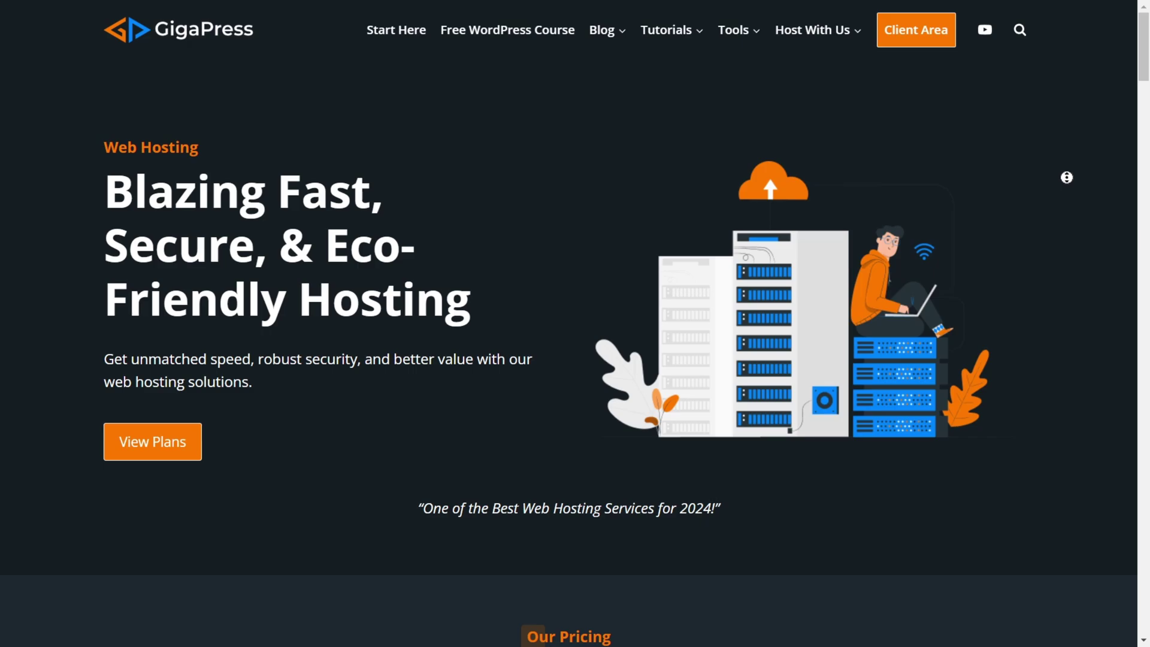
{"action": "scroll", "coordinate": [1067, 177], "scroll_direction": "down", "scroll_amount": 5}
{"action": "scroll", "coordinate": [1067, 177], "scroll_direction": "down", "scroll_amount": 5}
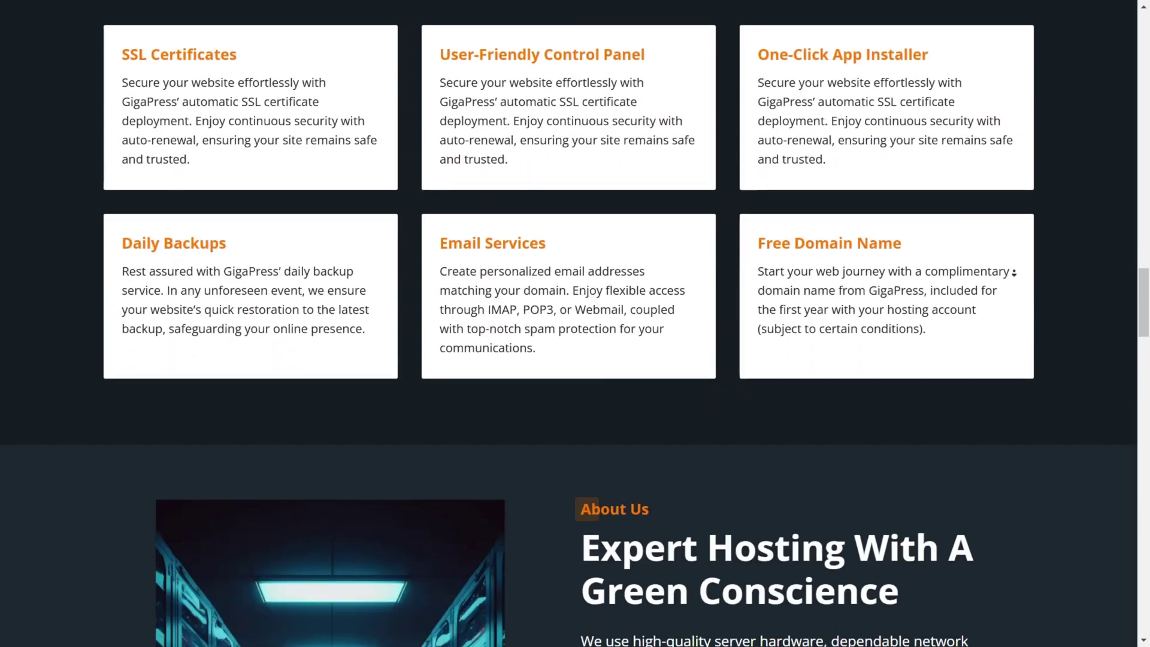
{"action": "scroll", "coordinate": [1067, 176], "scroll_direction": "down", "scroll_amount": 4}
{"action": "scroll", "coordinate": [1022, 243], "scroll_direction": "down", "scroll_amount": 4}
{"action": "scroll", "coordinate": [1021, 243], "scroll_direction": "down", "scroll_amount": 4}
{"action": "scroll", "coordinate": [1022, 244], "scroll_direction": "down", "scroll_amount": 4}
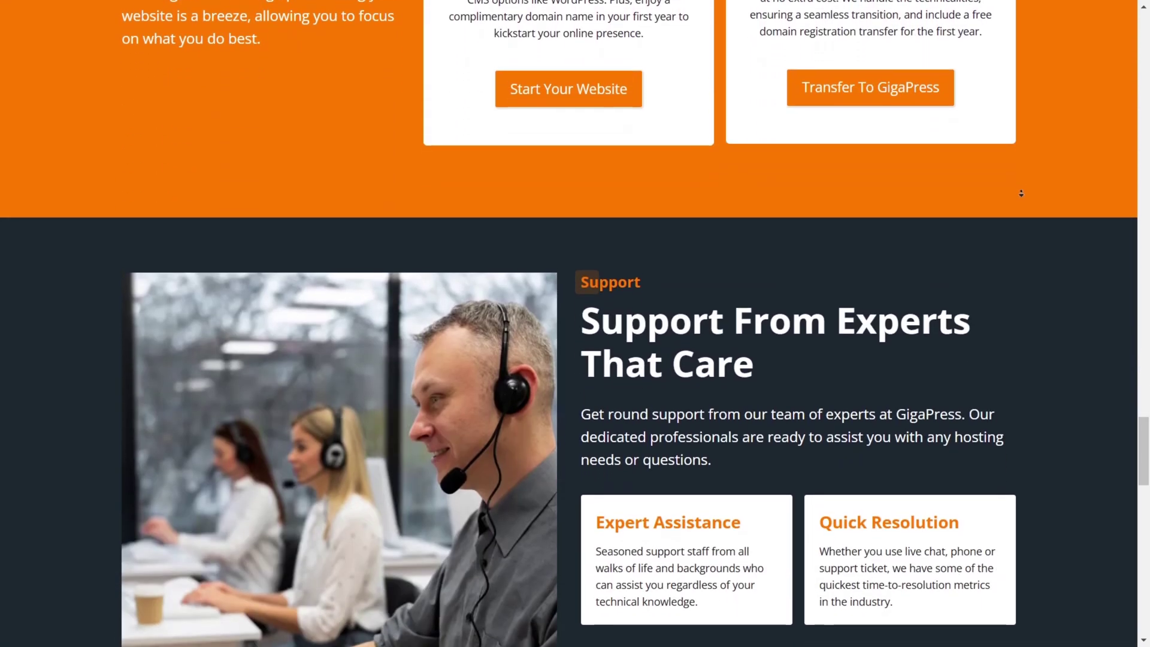
{"action": "scroll", "coordinate": [1022, 244], "scroll_direction": "up", "scroll_amount": 1}
{"action": "scroll", "coordinate": [1023, 102], "scroll_direction": "up", "scroll_amount": 3}
{"action": "scroll", "coordinate": [1022, 101], "scroll_direction": "up", "scroll_amount": 3}
{"action": "scroll", "coordinate": [1021, 101], "scroll_direction": "up", "scroll_amount": 2}
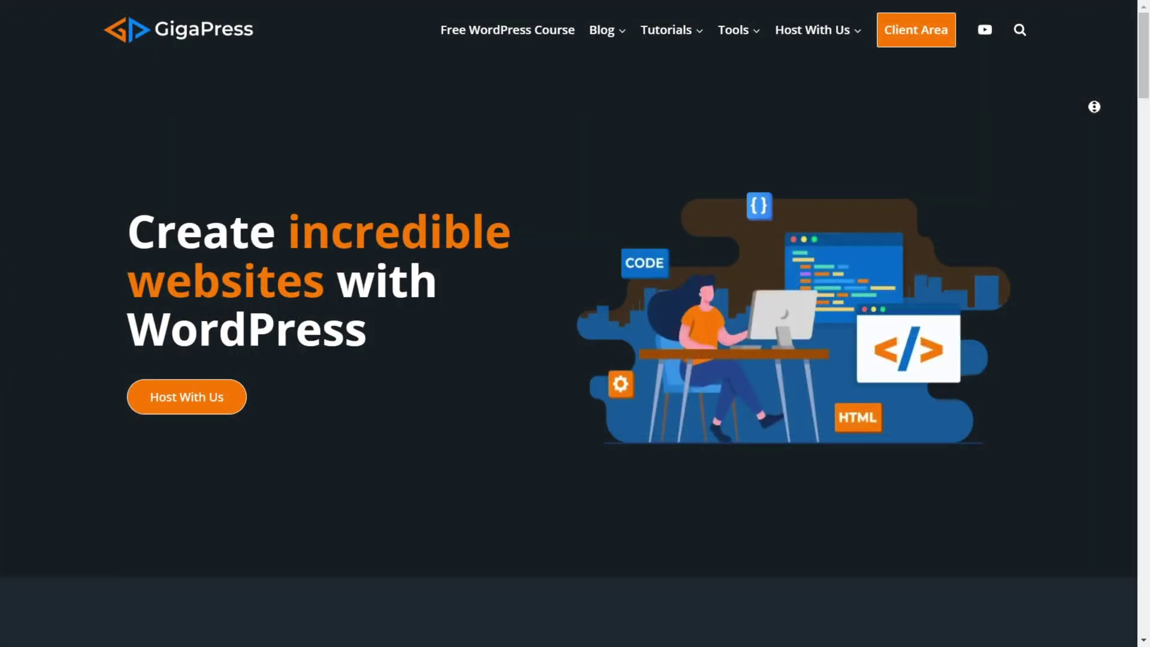
{"action": "scroll", "coordinate": [1096, 115], "scroll_direction": "down", "scroll_amount": 8}
{"action": "scroll", "coordinate": [1054, 174], "scroll_direction": "down", "scroll_amount": 4}
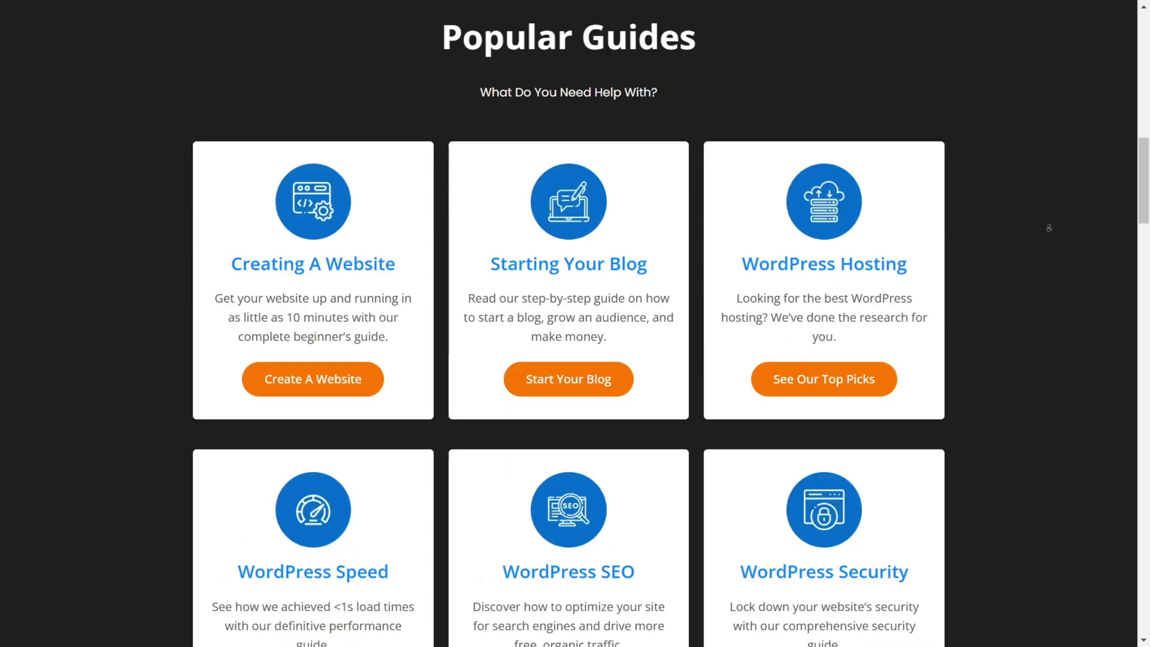
{"action": "scroll", "coordinate": [1054, 173], "scroll_direction": "down", "scroll_amount": 4}
{"action": "scroll", "coordinate": [1053, 174], "scroll_direction": "down", "scroll_amount": 4}
{"action": "scroll", "coordinate": [1054, 173], "scroll_direction": "down", "scroll_amount": 4}
{"action": "scroll", "coordinate": [1054, 174], "scroll_direction": "down", "scroll_amount": 4}
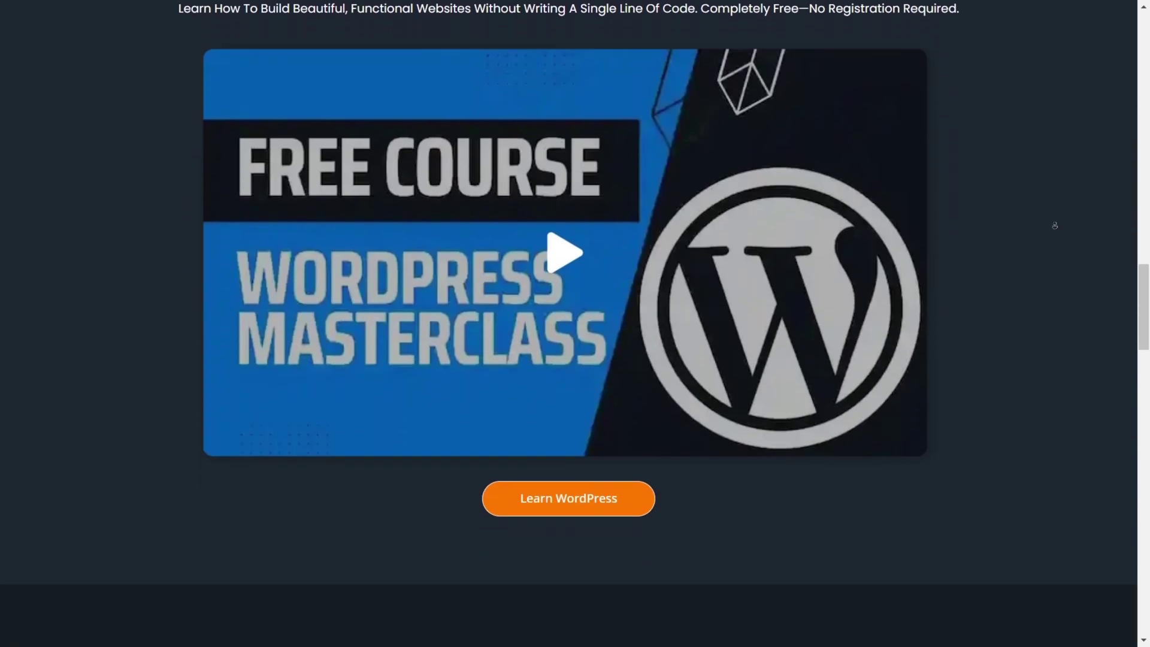
{"action": "scroll", "coordinate": [1053, 173], "scroll_direction": "down", "scroll_amount": 4}
{"action": "scroll", "coordinate": [1055, 151], "scroll_direction": "down", "scroll_amount": 3}
{"action": "scroll", "coordinate": [1055, 151], "scroll_direction": "down", "scroll_amount": 2}
{"action": "scroll", "coordinate": [1055, 151], "scroll_direction": "down", "scroll_amount": 2}
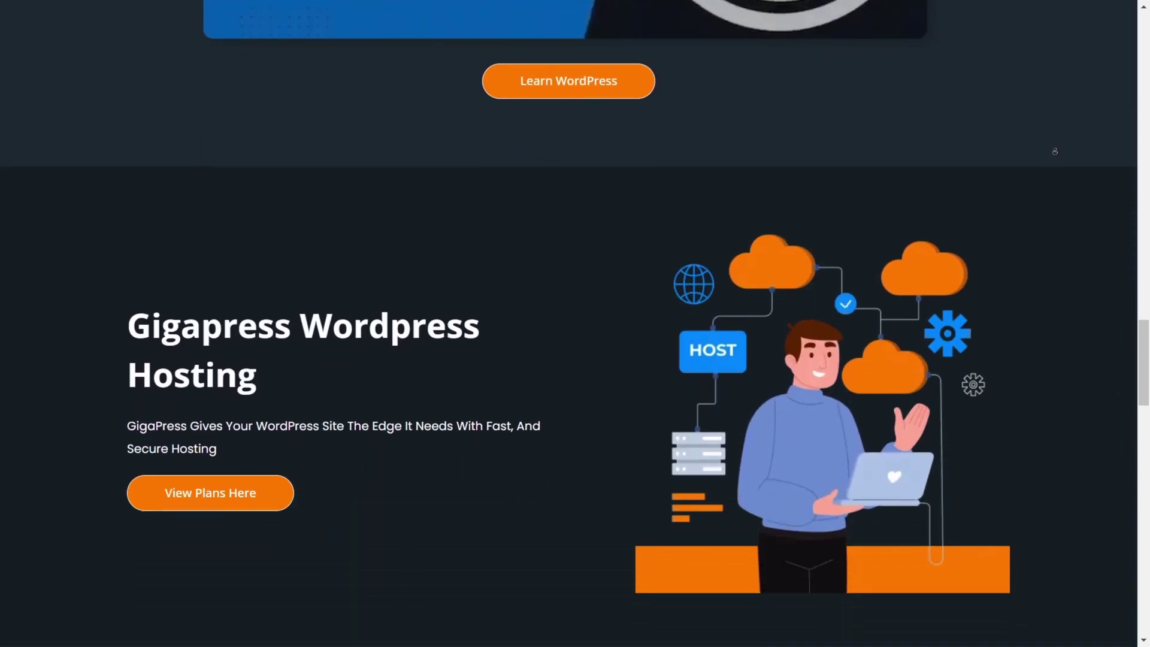
{"action": "scroll", "coordinate": [1055, 151], "scroll_direction": "down", "scroll_amount": 2}
{"action": "scroll", "coordinate": [1056, 151], "scroll_direction": "down", "scroll_amount": 2}
{"action": "scroll", "coordinate": [1055, 151], "scroll_direction": "down", "scroll_amount": 1}
{"action": "scroll", "coordinate": [1056, 151], "scroll_direction": "down", "scroll_amount": 1}
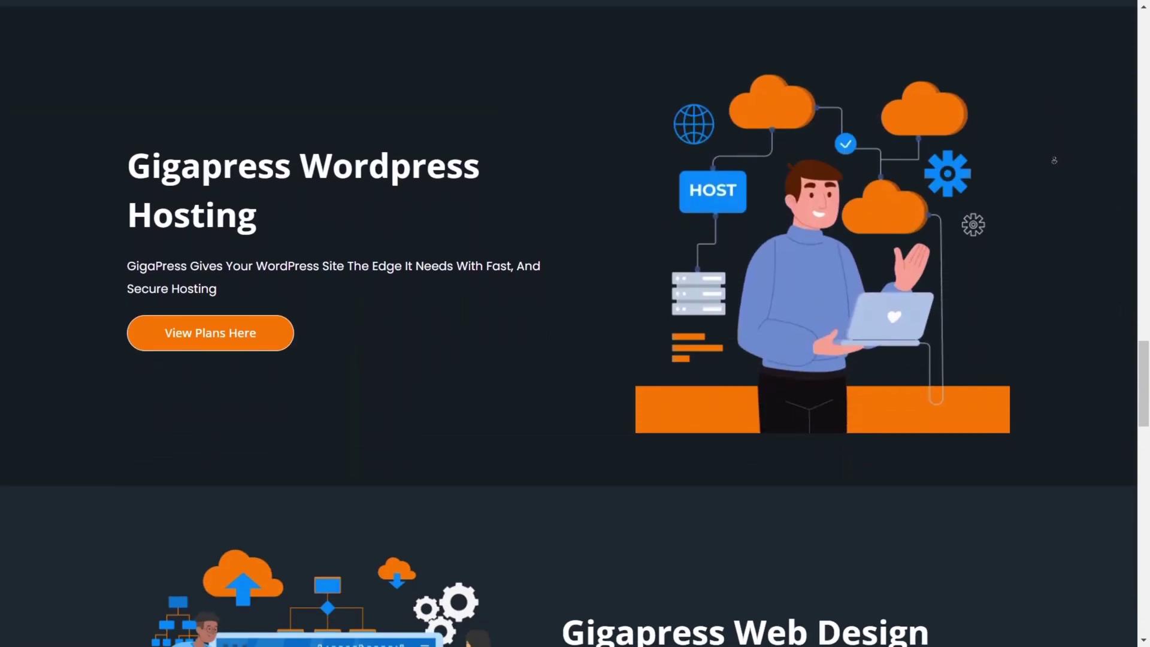